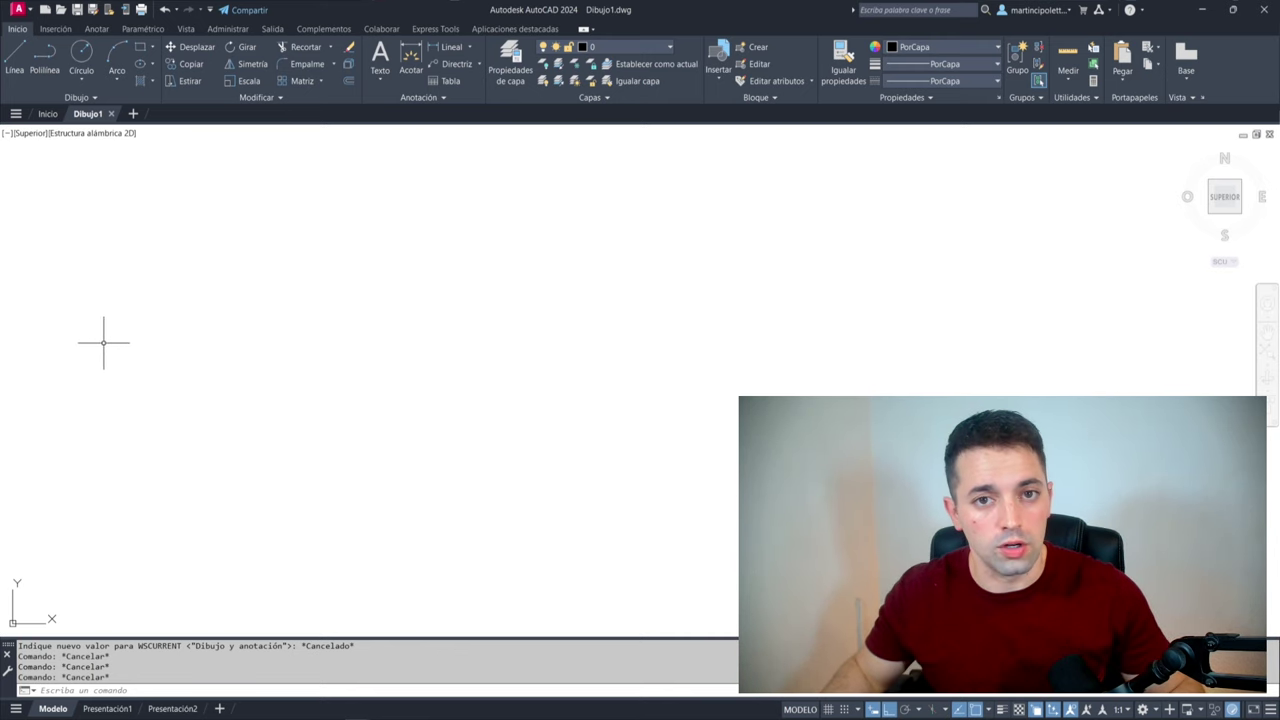
- Open the Properties palette and float it, toggling auto-hide before pinning it open on the left
key("ctrl+1")
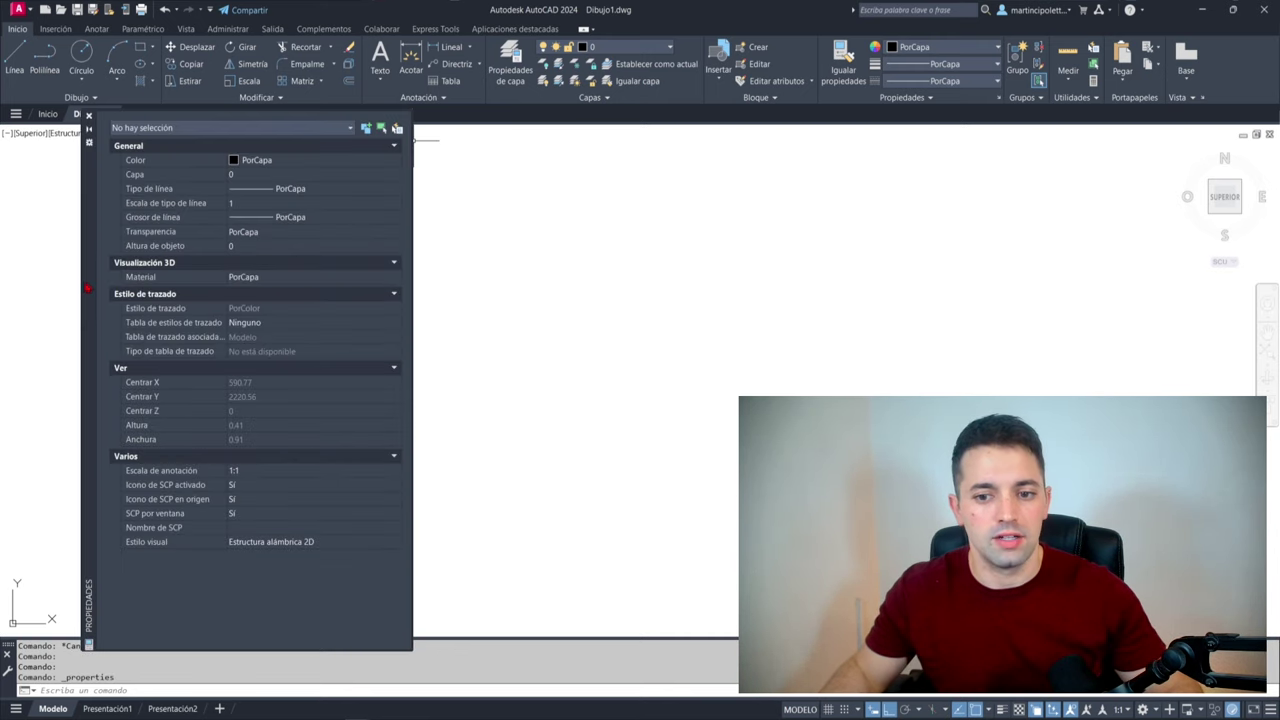
mouse_move(87, 289)
left_mouse_down()
mouse_move(130, 320)
mouse_move(0, 293)
mouse_move(10, 306)
left_mouse_up()
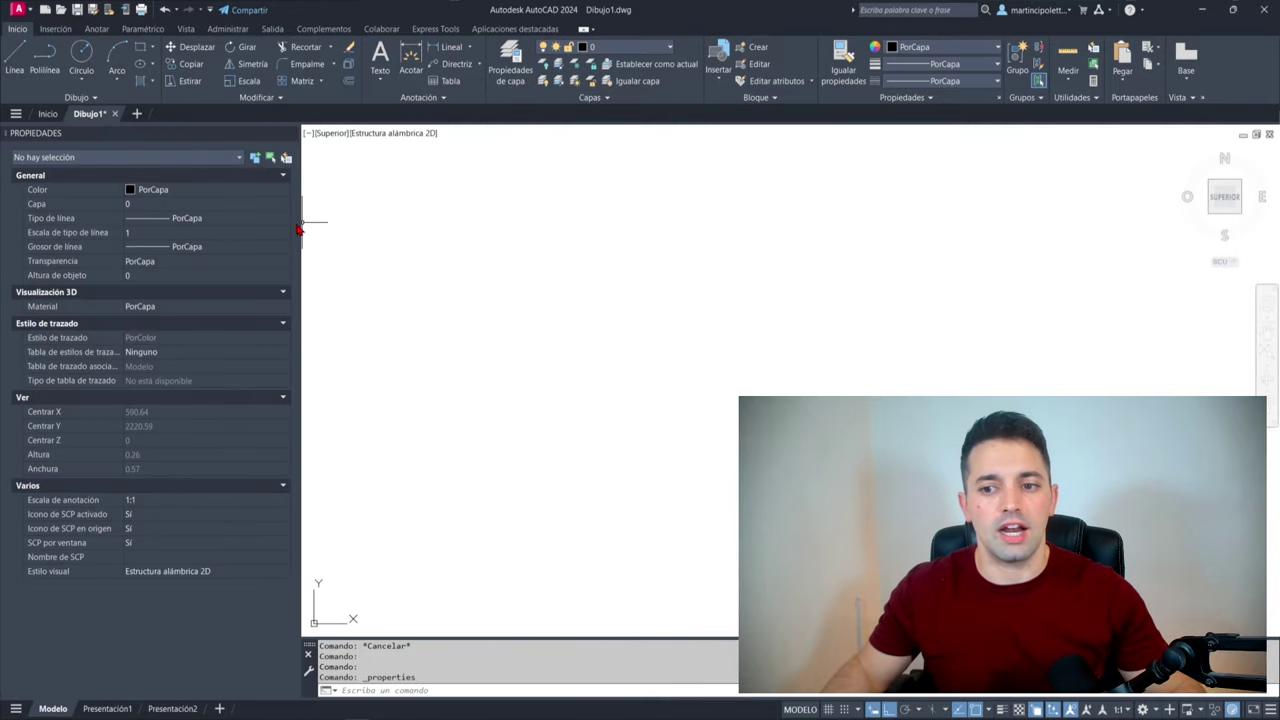
left_click(278, 133)
mouse_move(6, 410)
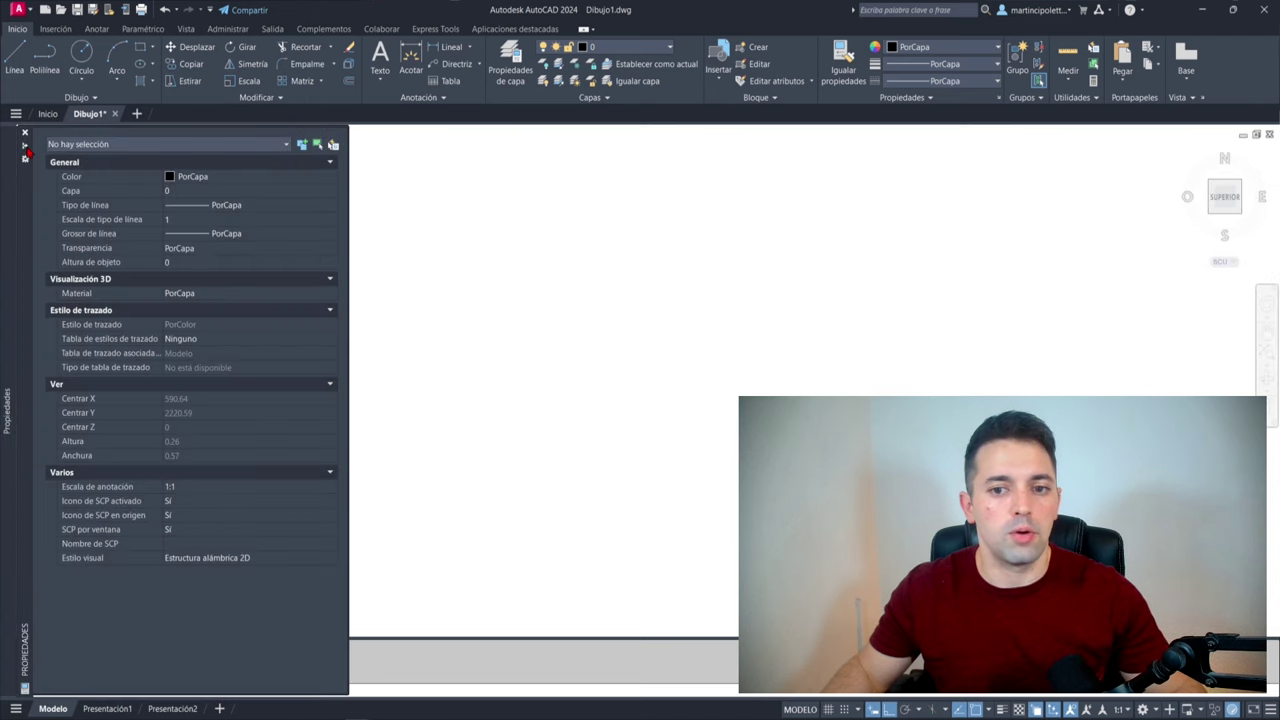
left_click(25, 145)
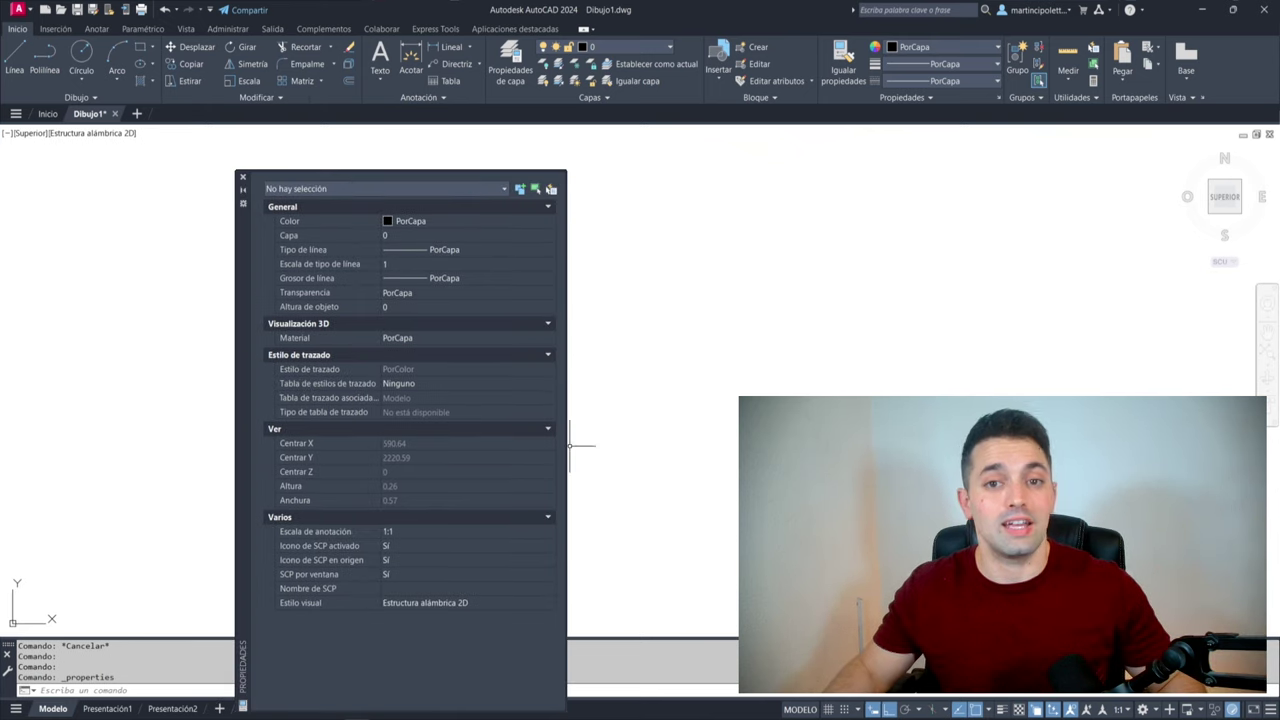
- Shrink the floating Properties palette and move it toward the top left of the drawing area
left_click_drag(244, 466, 185, 369)
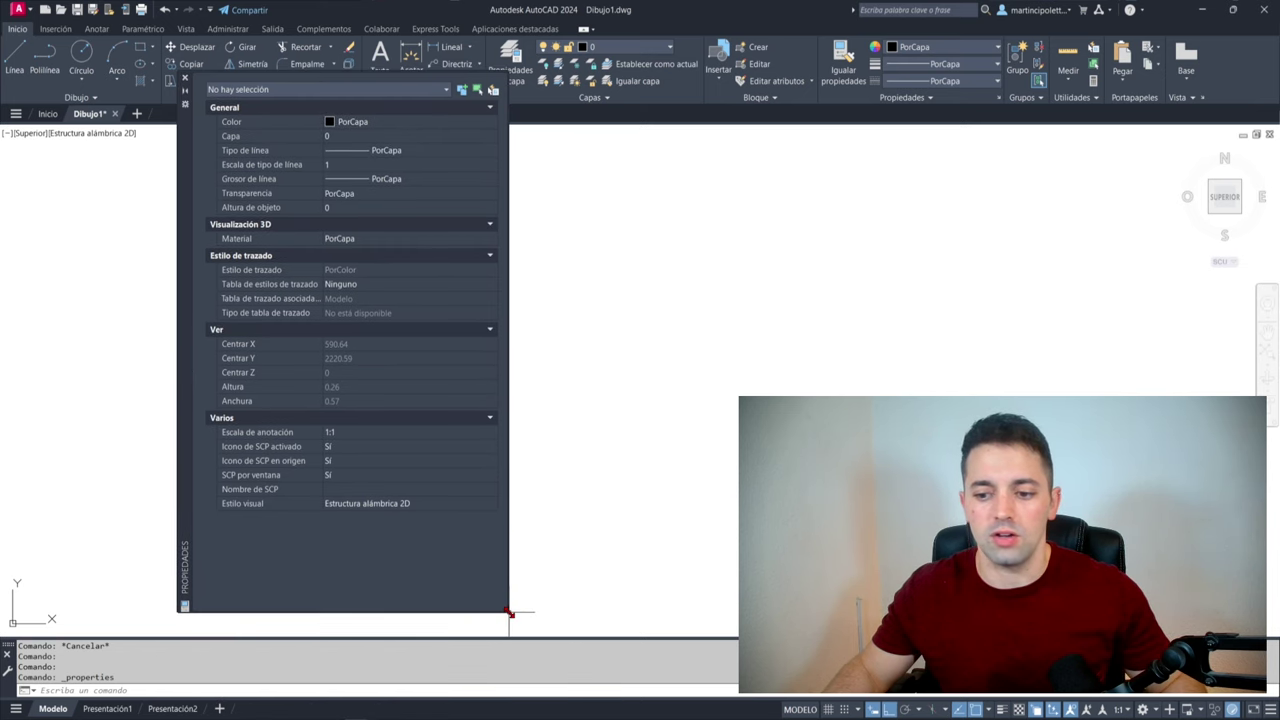
left_click_drag(508, 612, 380, 323)
left_click_drag(184, 206, 117, 301)
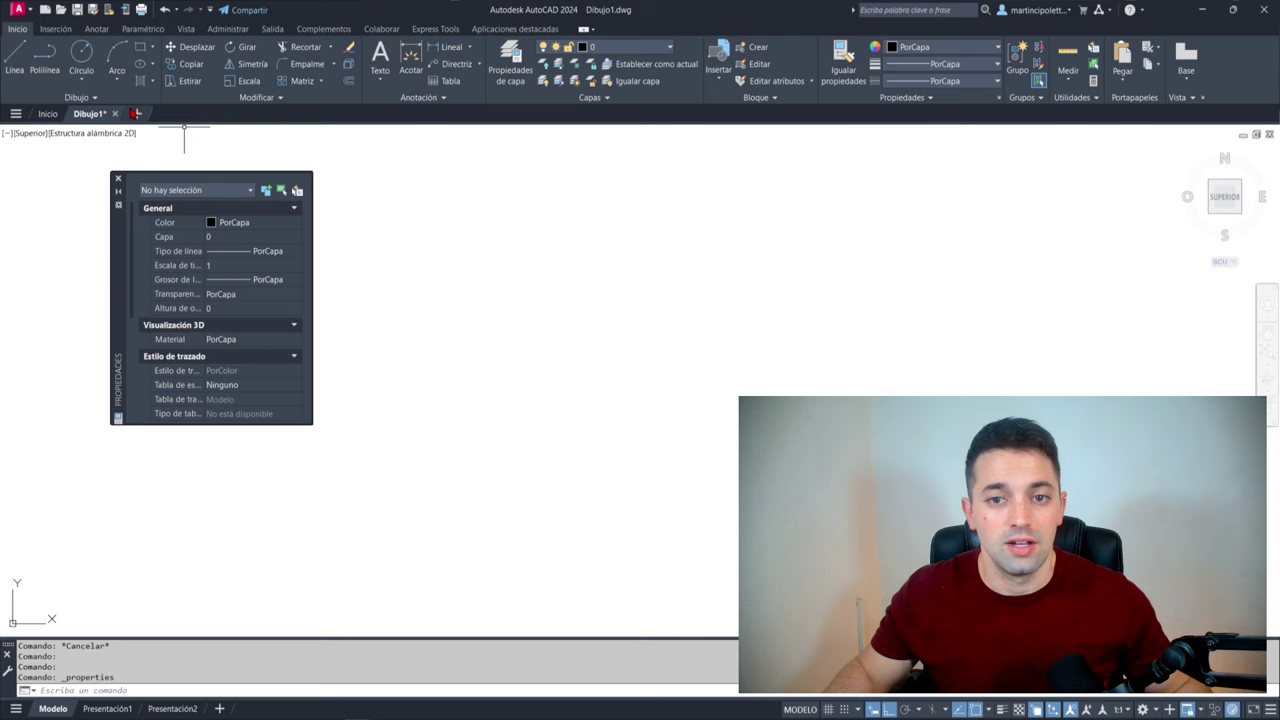
- Pull the Dibujo panel out onto the drawing area, then dock it back into the ribbon
left_click_drag(127, 103, 583, 314)
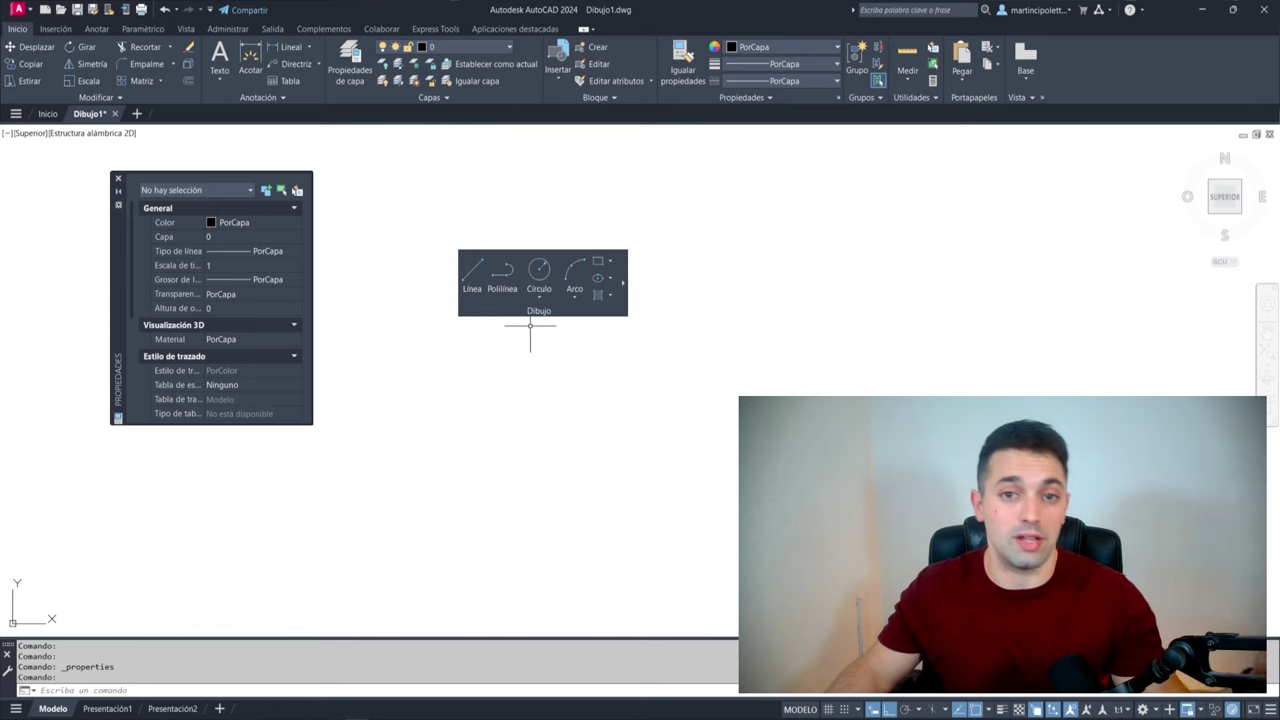
left_click_drag(539, 311, 58, 88)
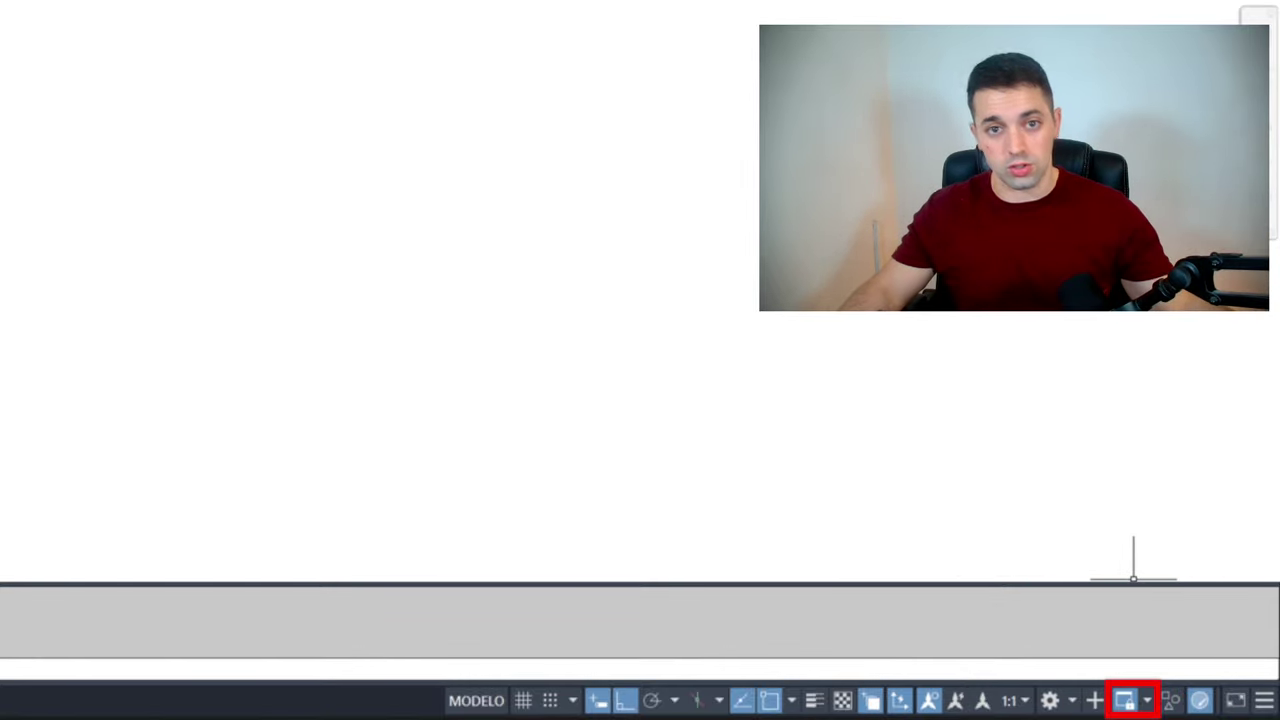
left_click(1264, 700)
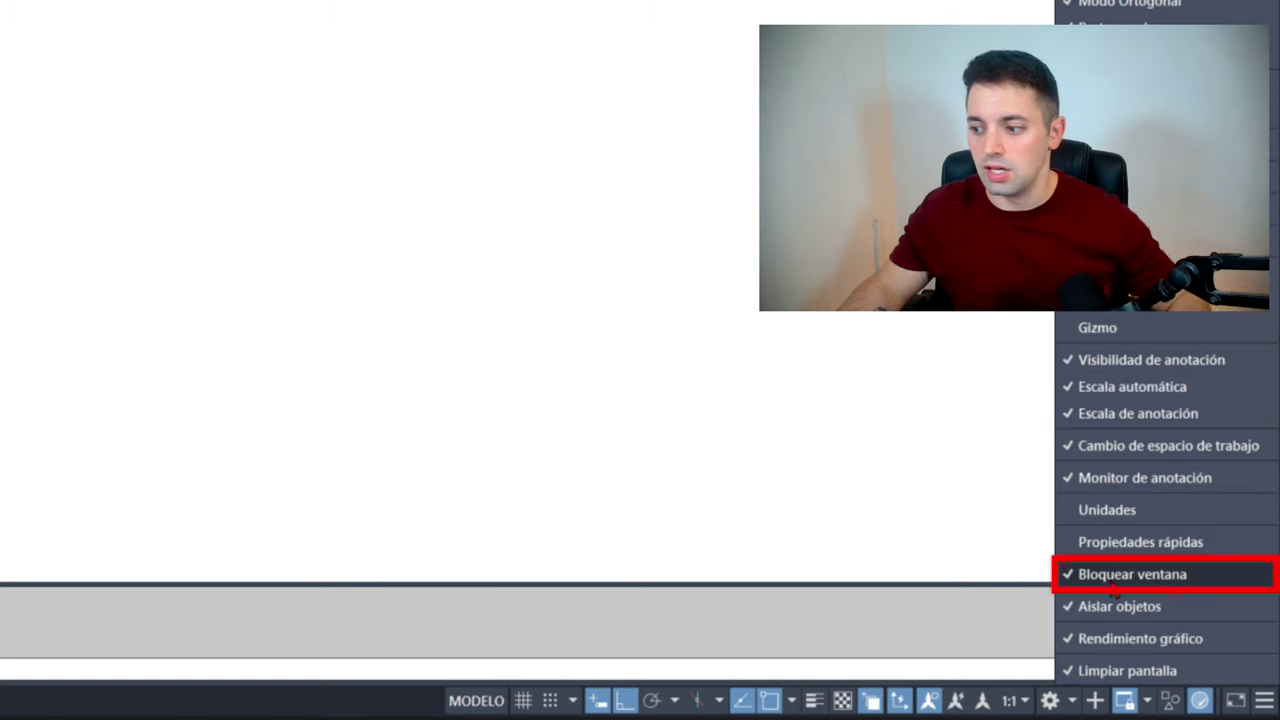
left_click(1120, 590)
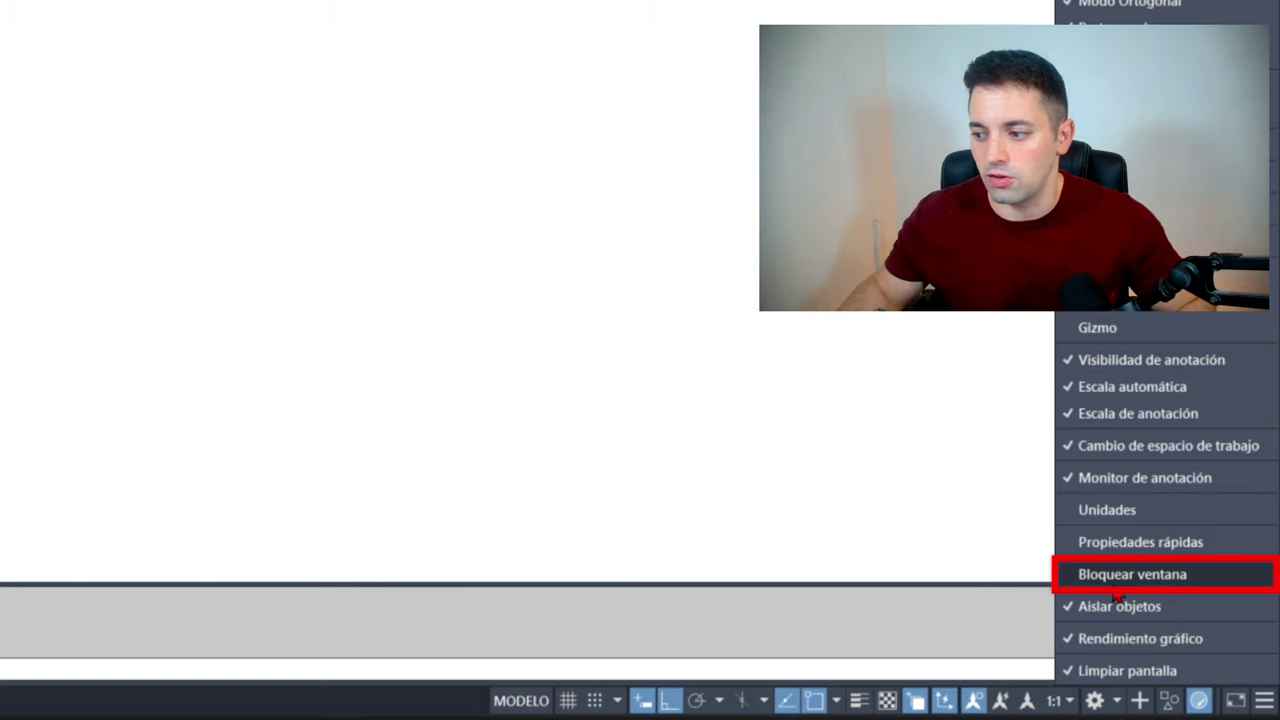
left_click(1117, 586)
left_click(1117, 586)
left_click(1117, 586)
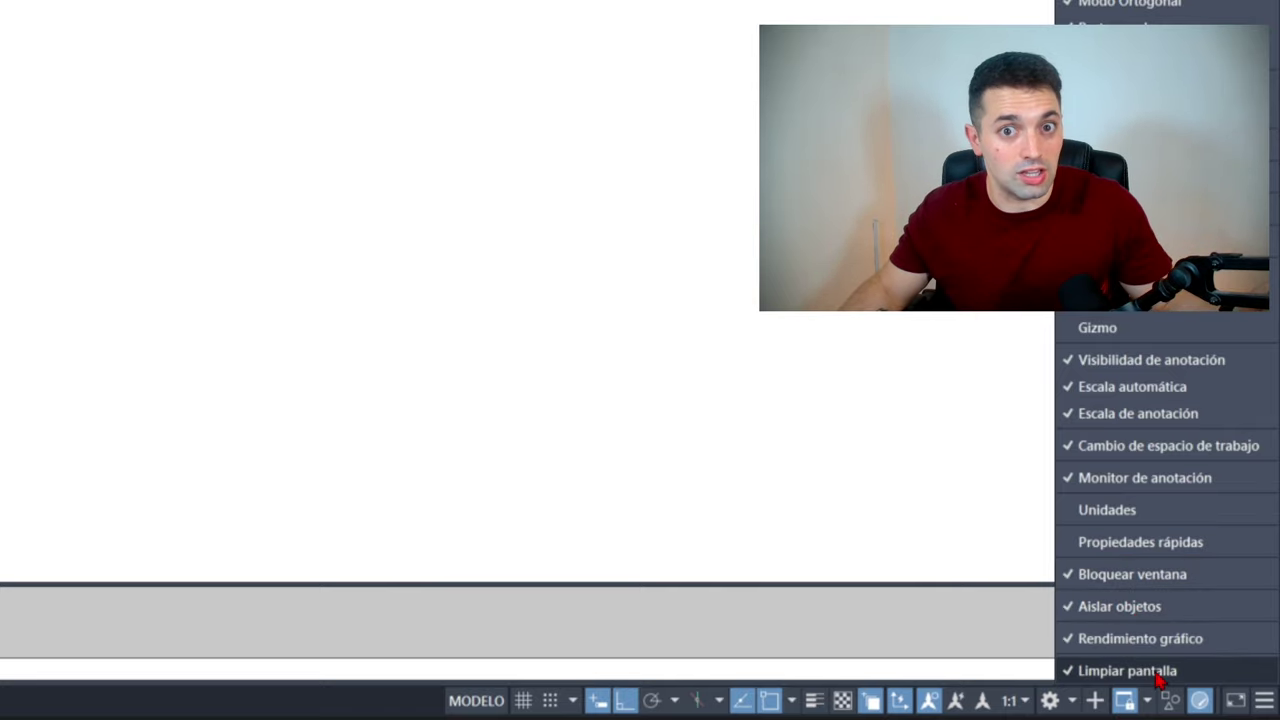
left_click(914, 437)
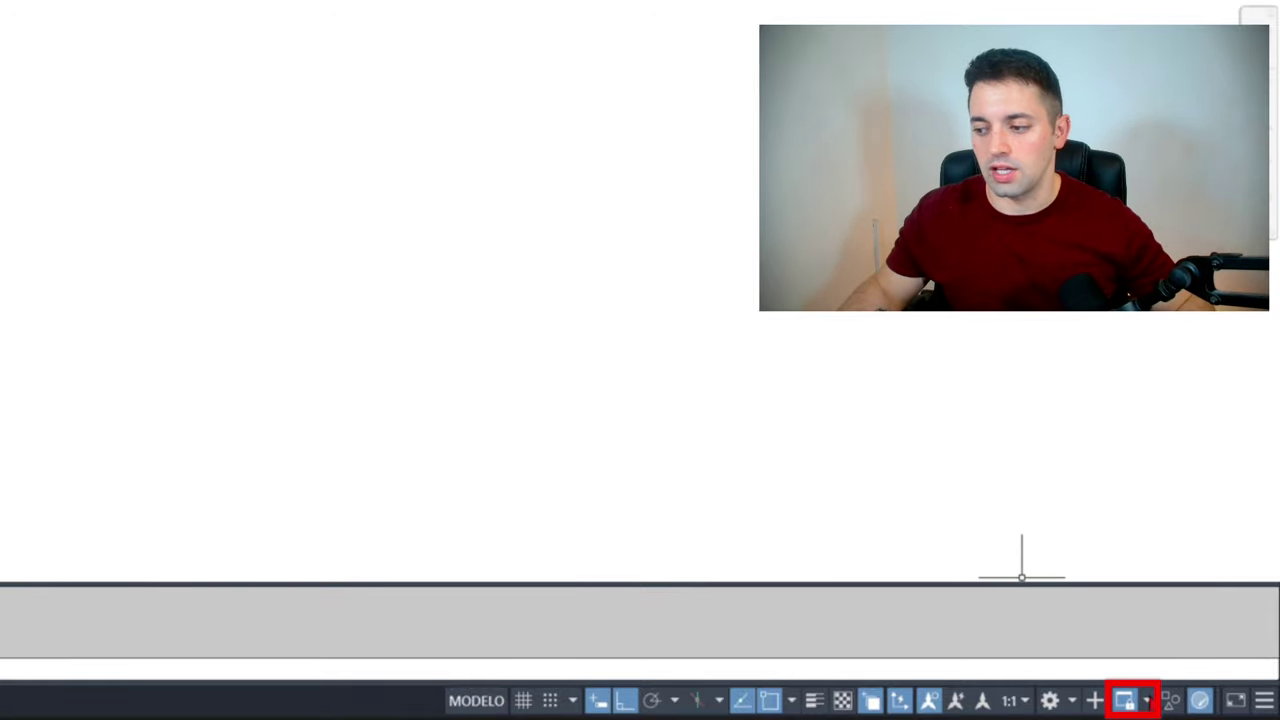
- Lock floating toolbars and panels from the status-bar interface lock menu
left_click(1125, 700)
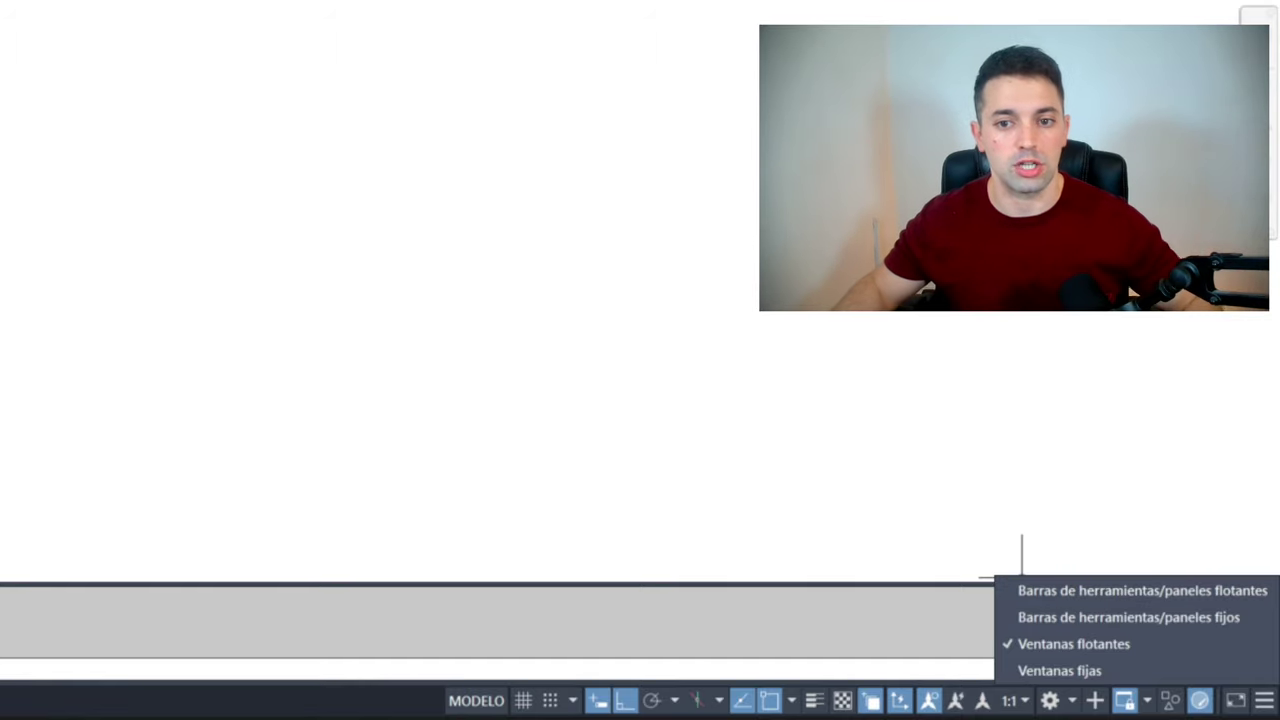
key("Escape")
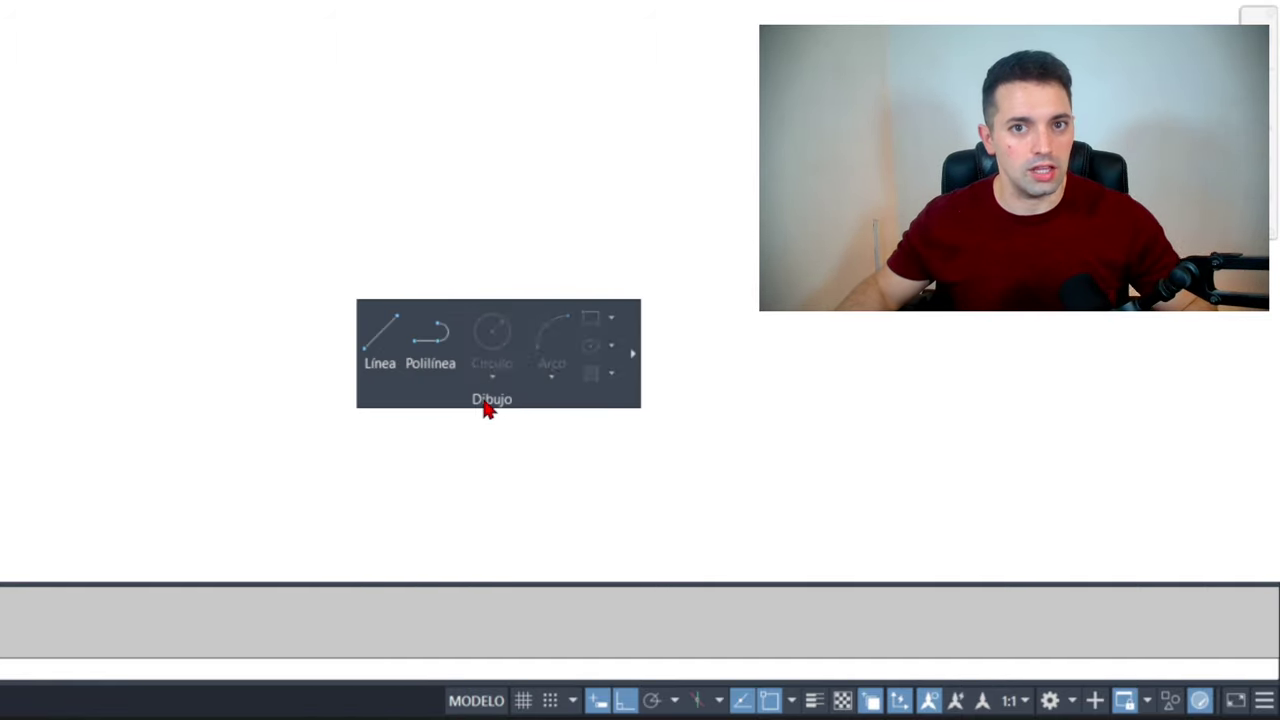
left_click(1149, 704)
left_click(1125, 599)
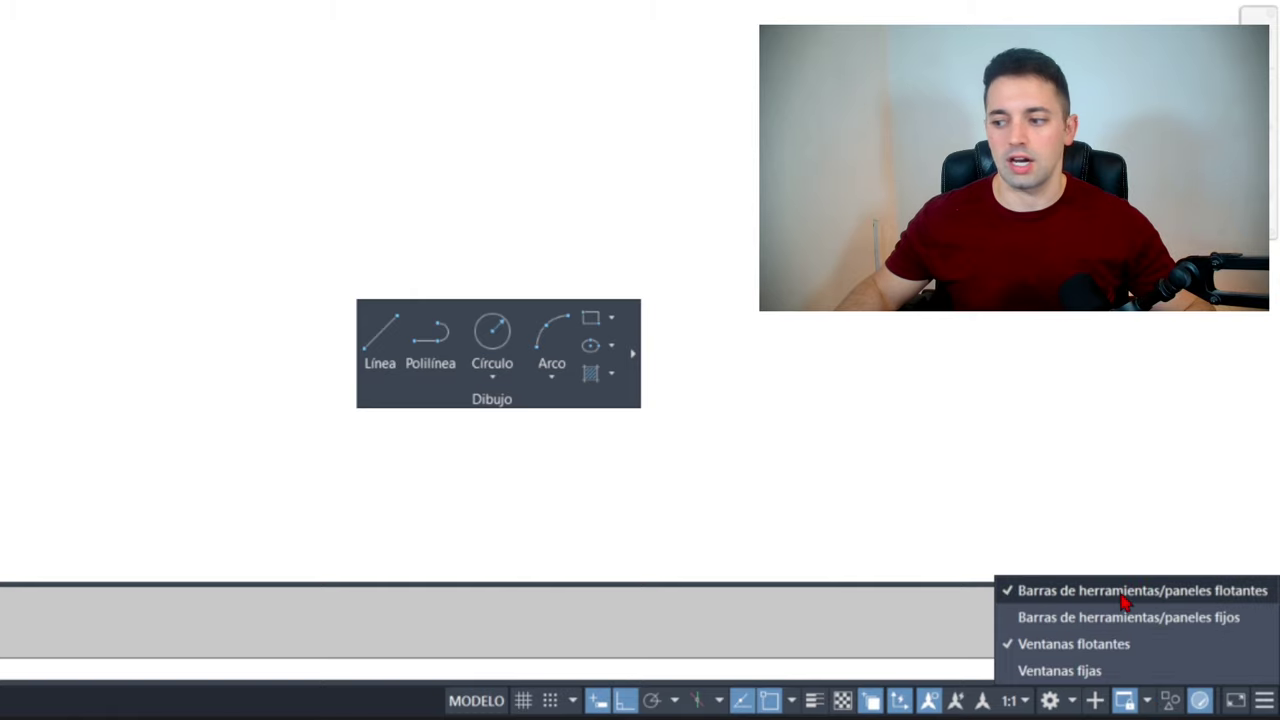
left_click(510, 402)
mouse_move(498, 353)
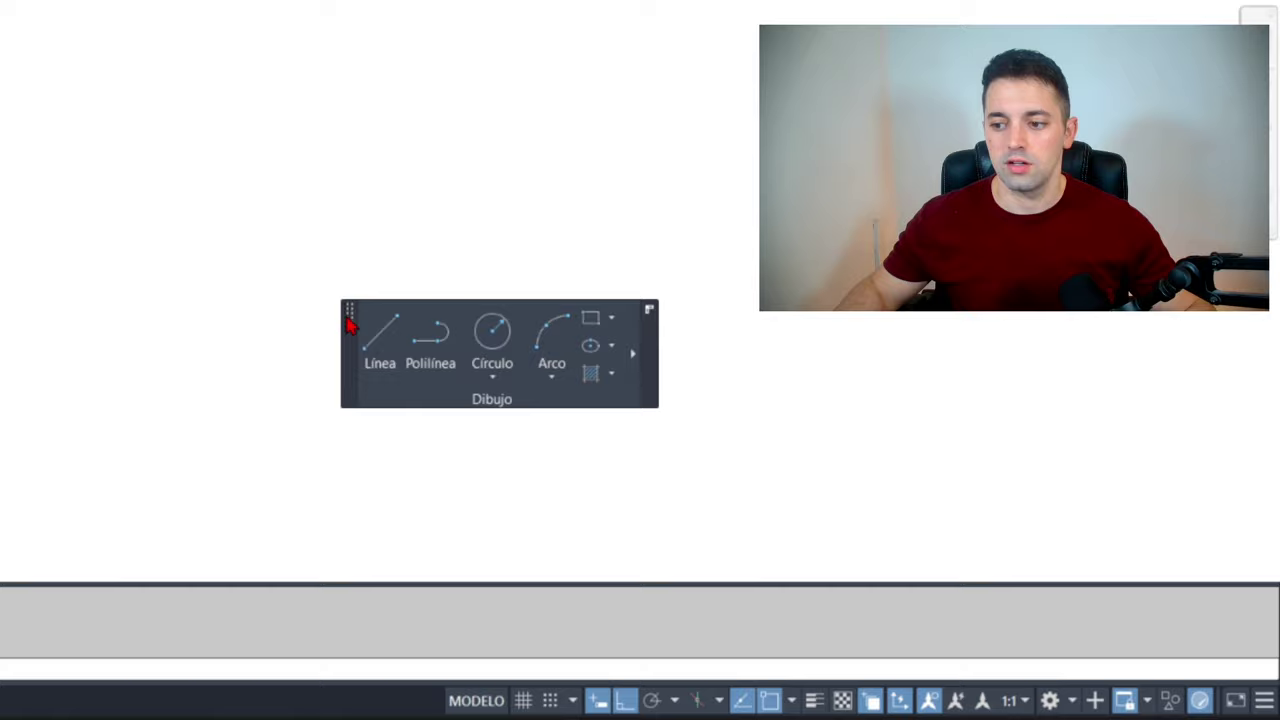
- Unlock floating toolbars and panels, then move the floating Dibujo panel up and left
left_click(1149, 704)
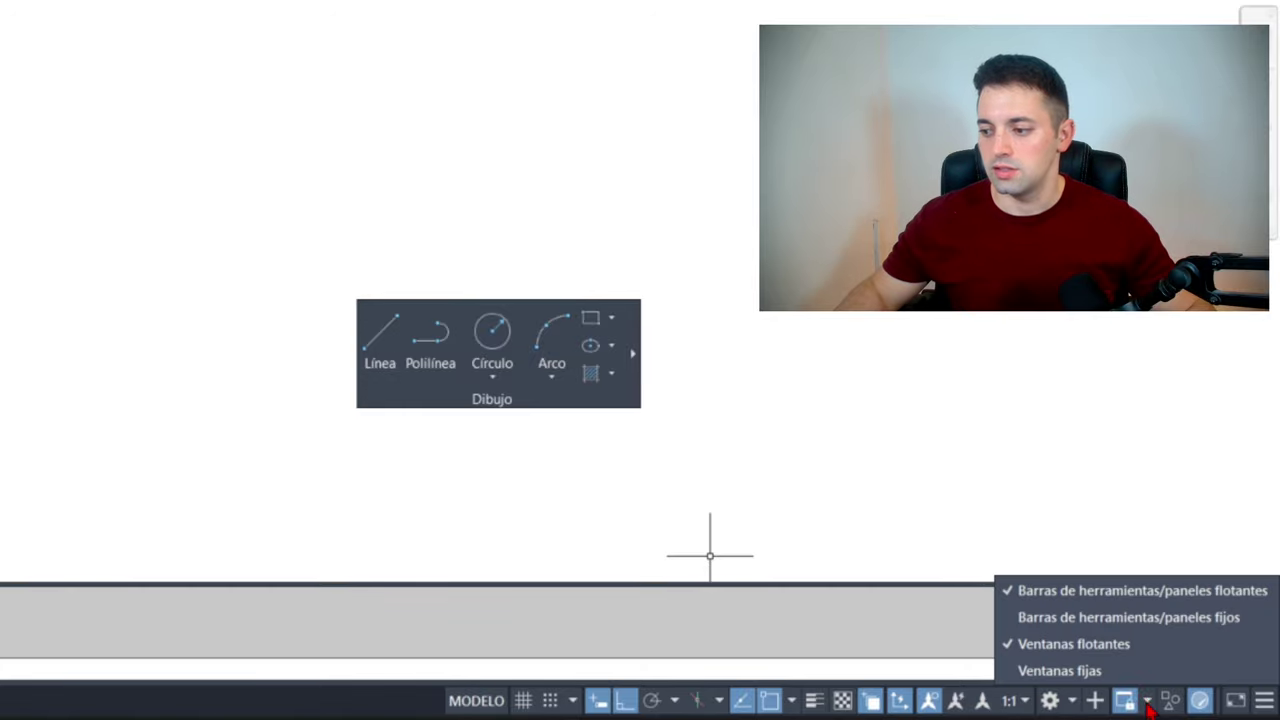
left_click(1118, 600)
left_click_drag(483, 405, 395, 364)
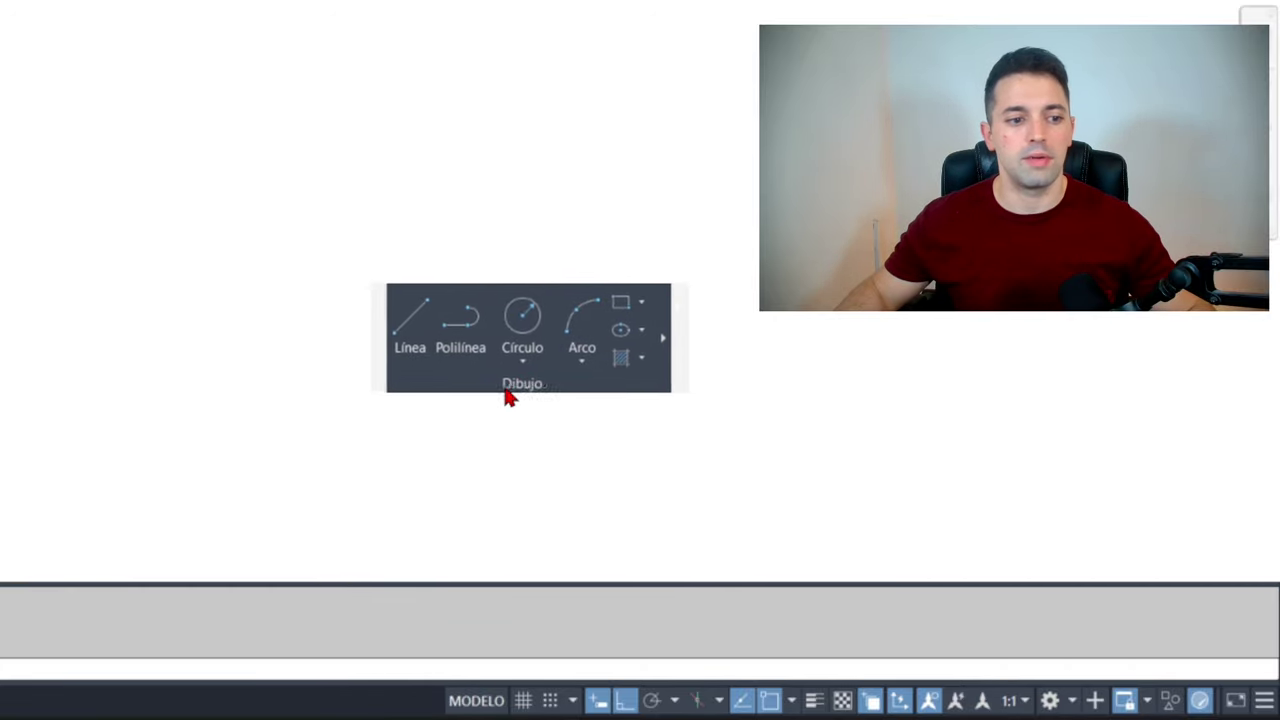
- Turn on all four interface locks, including docked windows, in the status-bar lock menu
left_click(1147, 702)
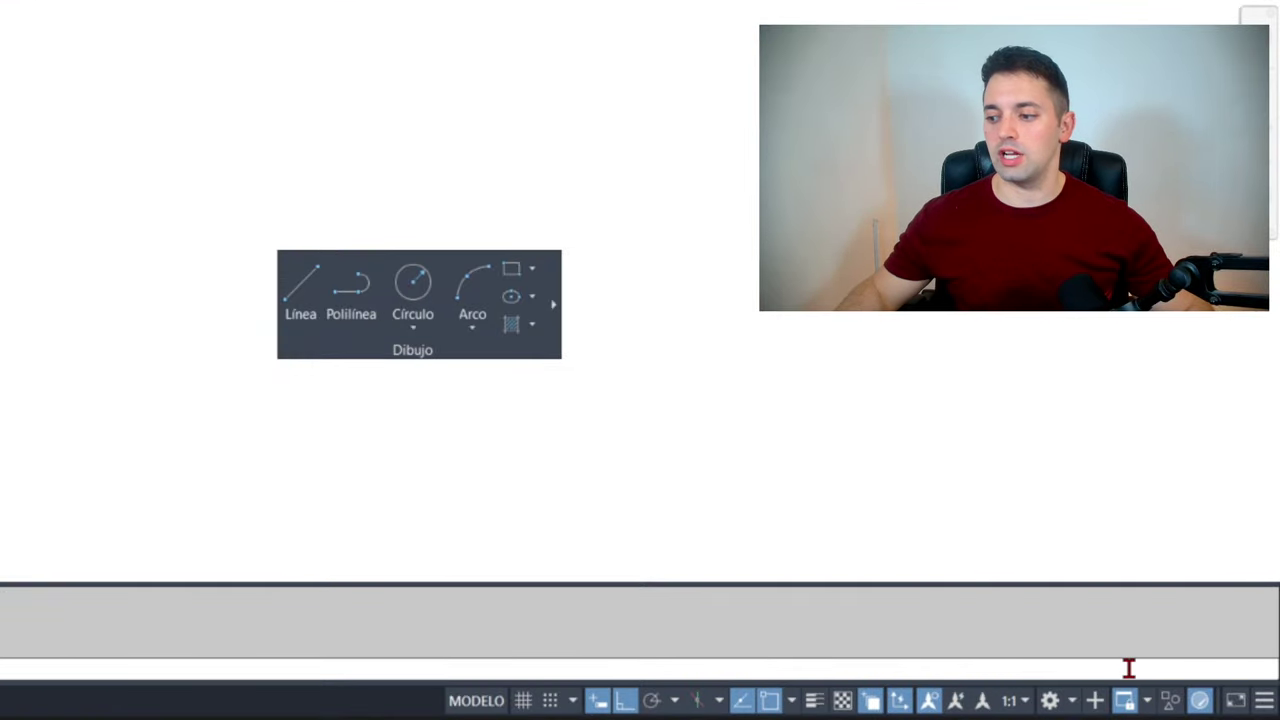
left_click(1155, 699)
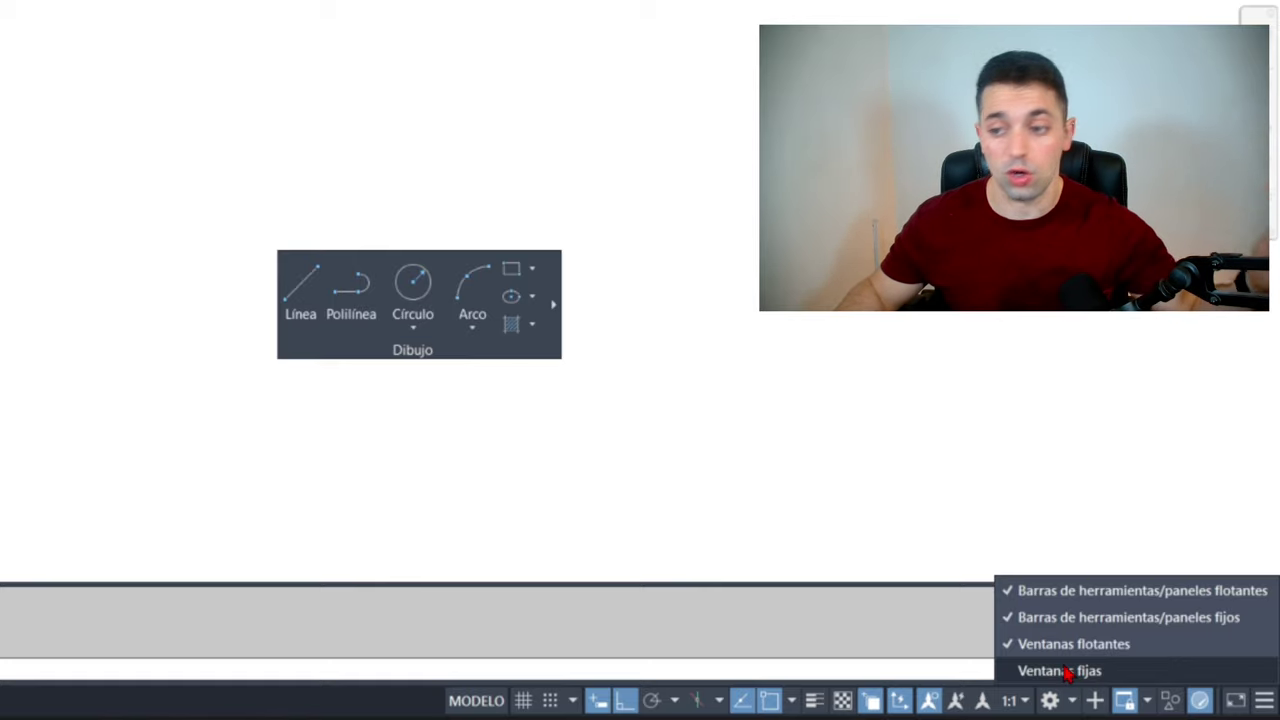
left_click(1067, 672)
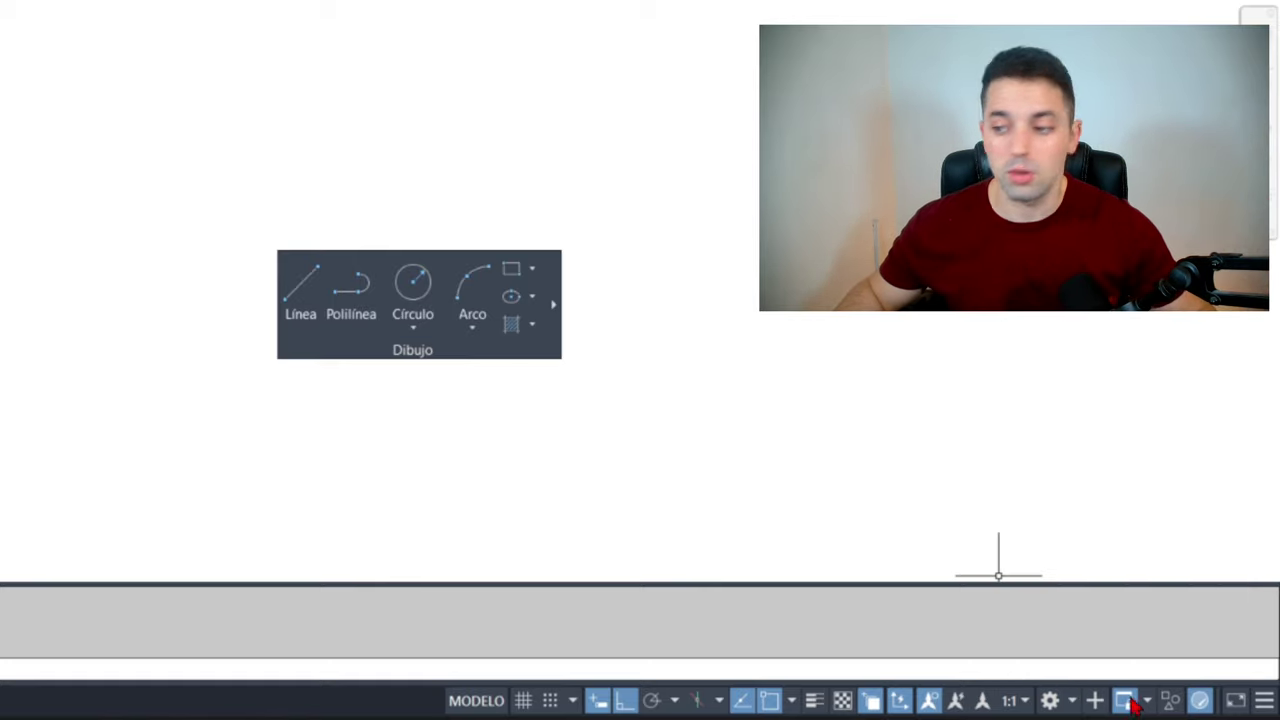
left_click(1147, 704)
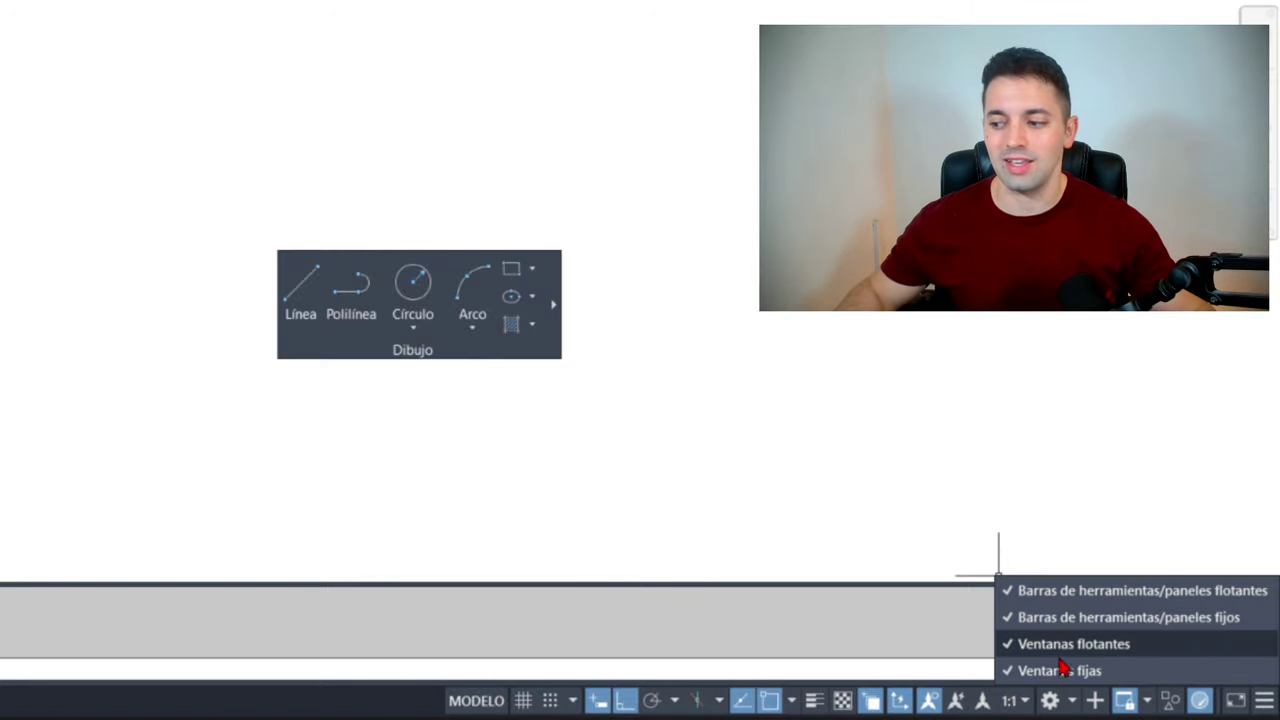
left_click(824, 326)
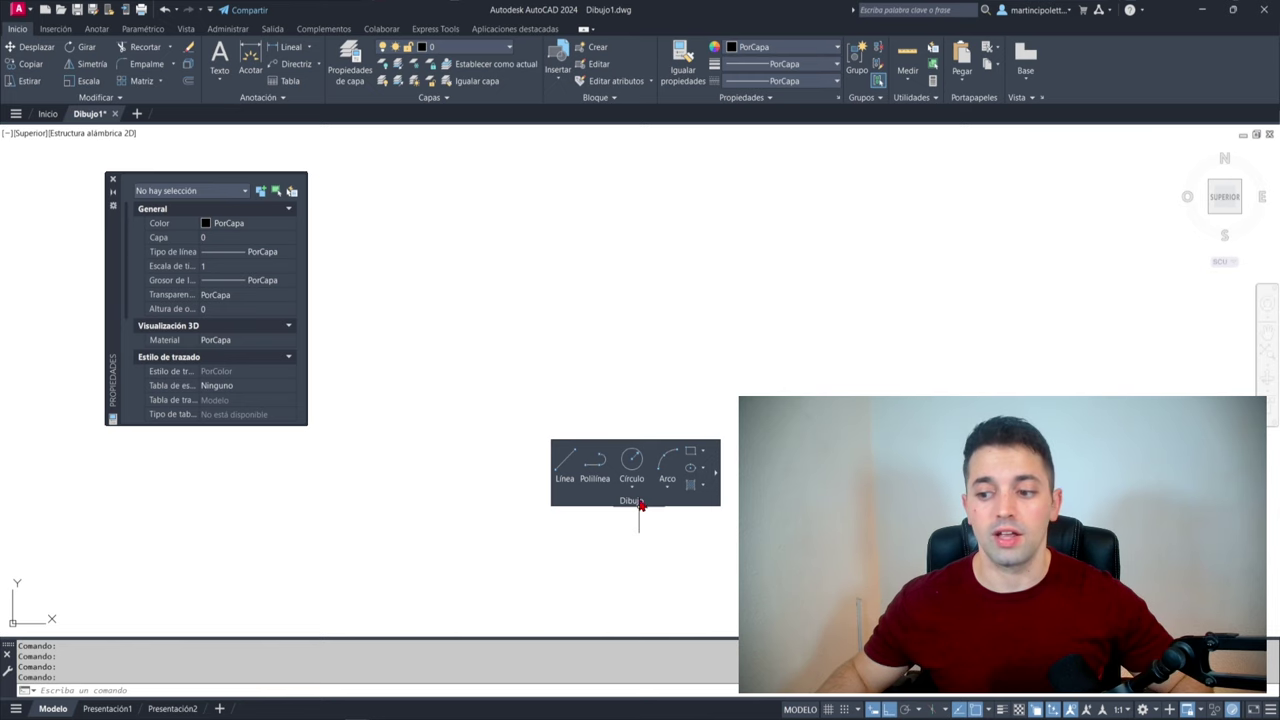
- Dock the Dibujo panel in the ribbon, then dock, narrow and refloat Properties at the left edge
left_click_drag(640, 502, 60, 70)
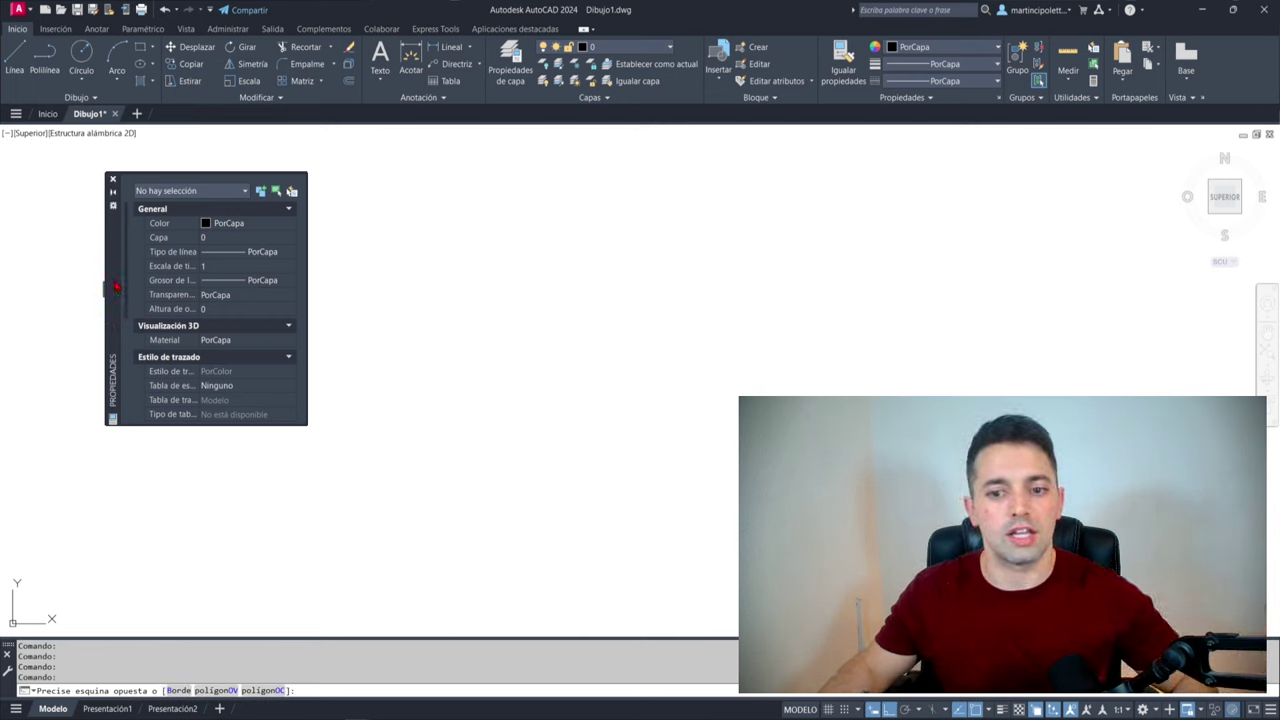
mouse_move(116, 287)
left_mouse_down()
mouse_move(14, 292)
mouse_move(20, 312)
left_mouse_up()
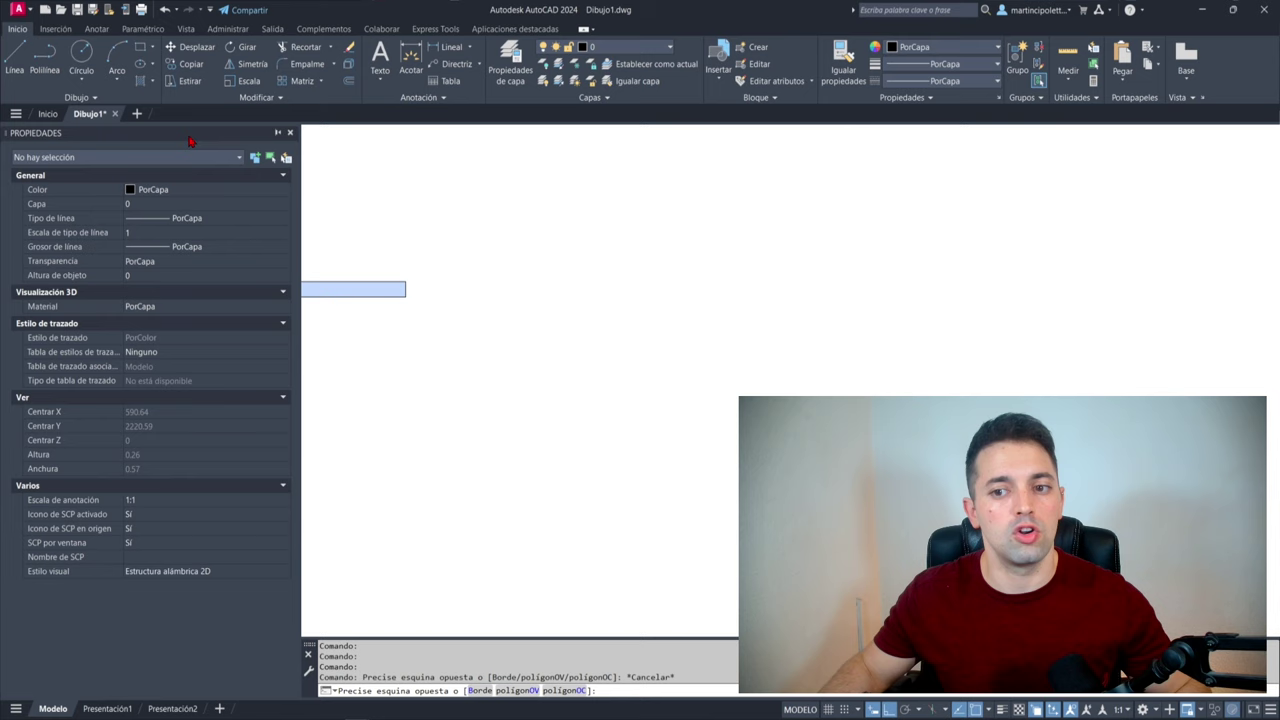
left_click(318, 197)
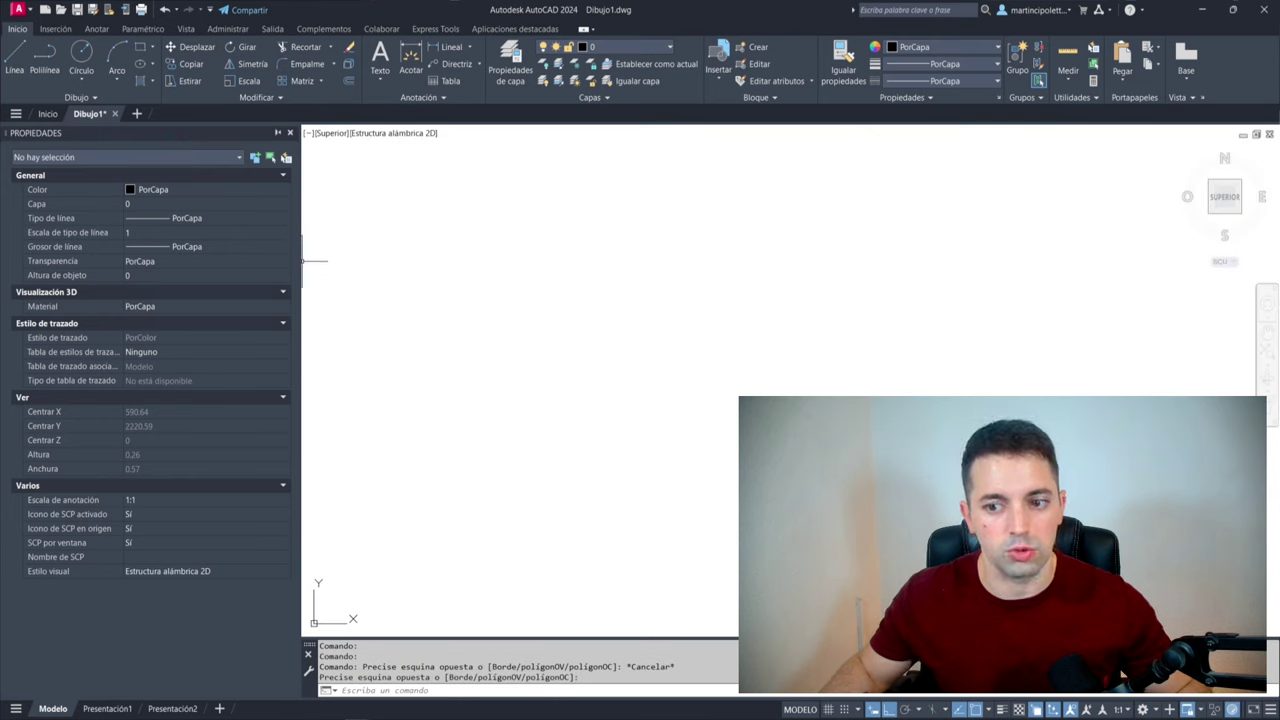
left_click_drag(198, 261, 197, 262)
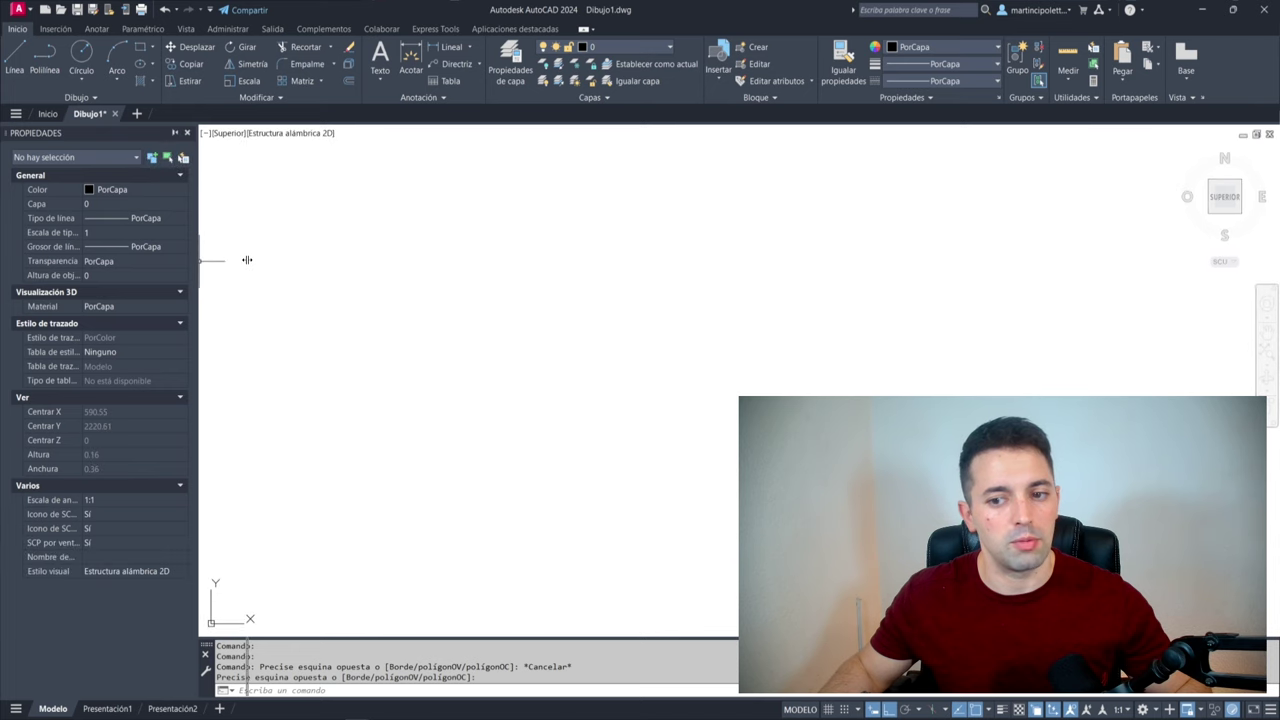
left_click_drag(117, 134, 355, 222)
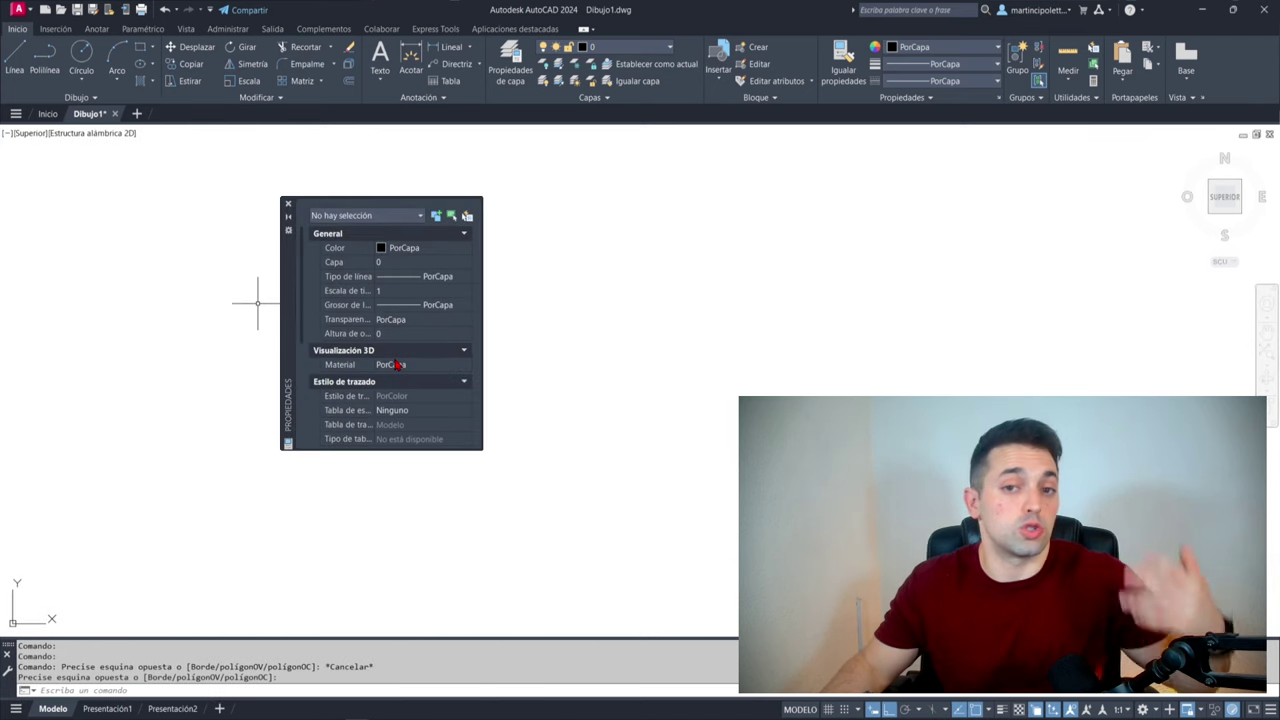
left_click_drag(288, 320, 12, 321)
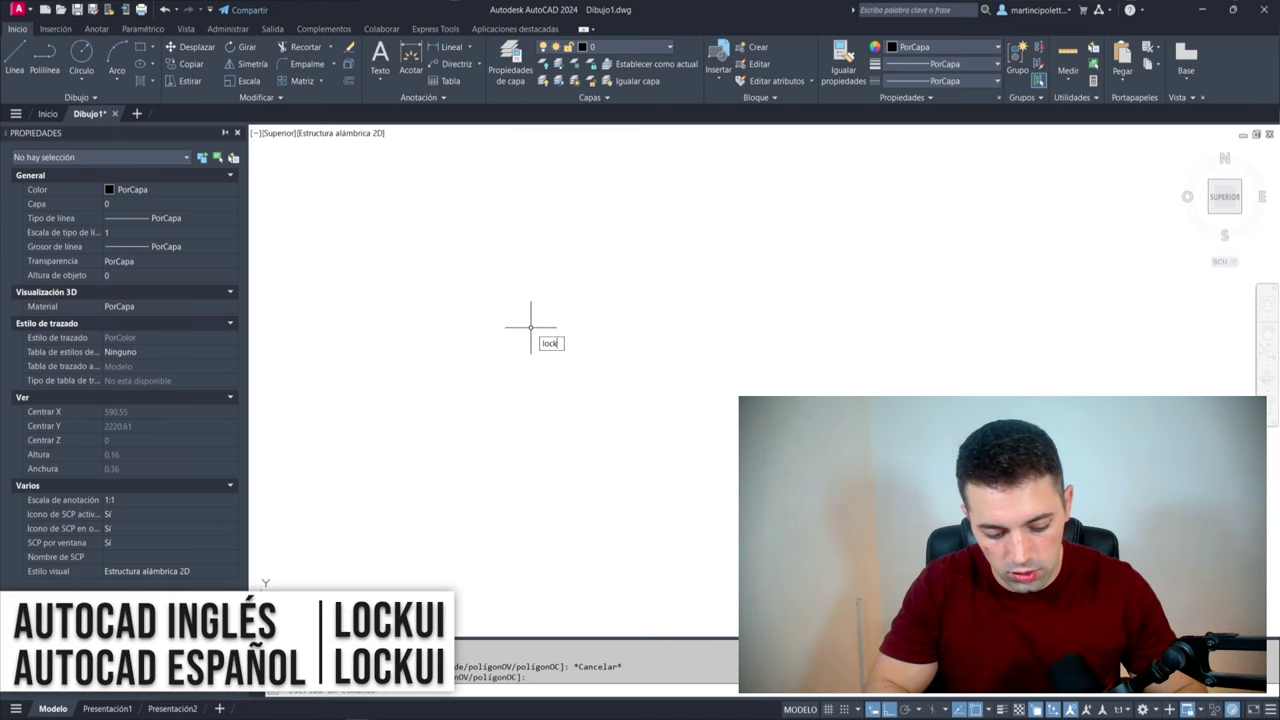
- Run LOCKUI and change its value from 15 to 0
key("Return")
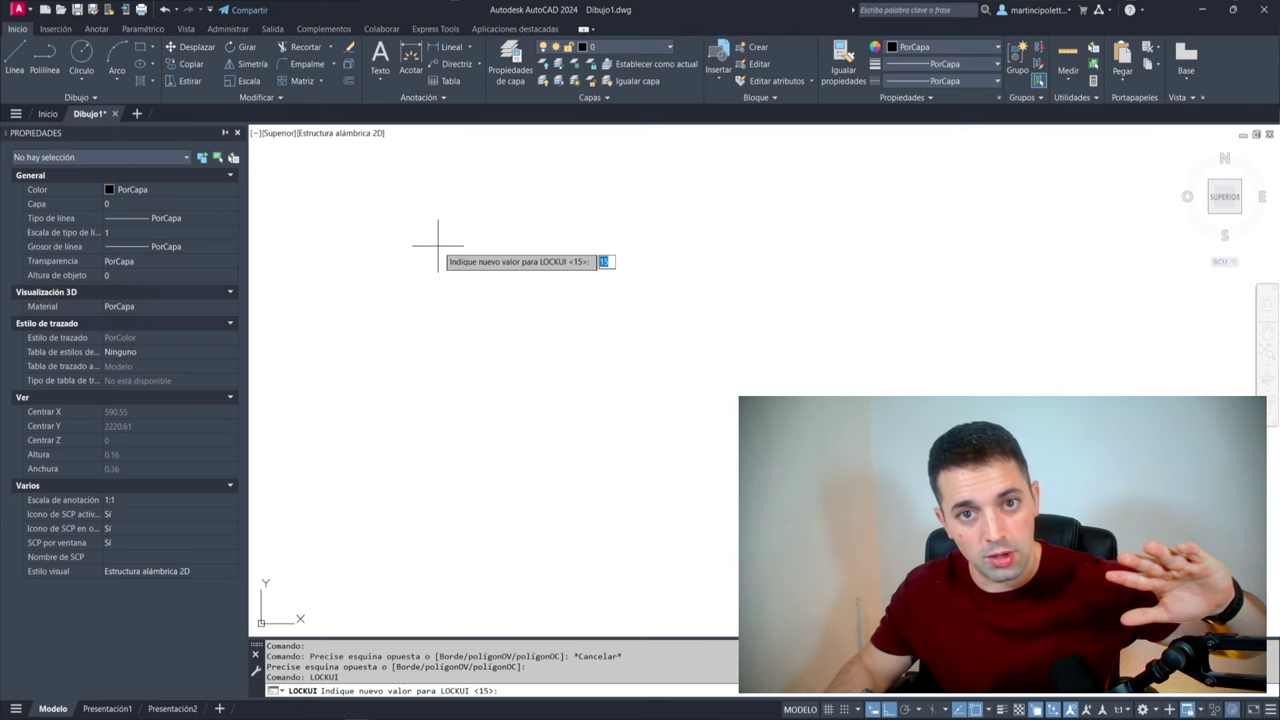
type("0")
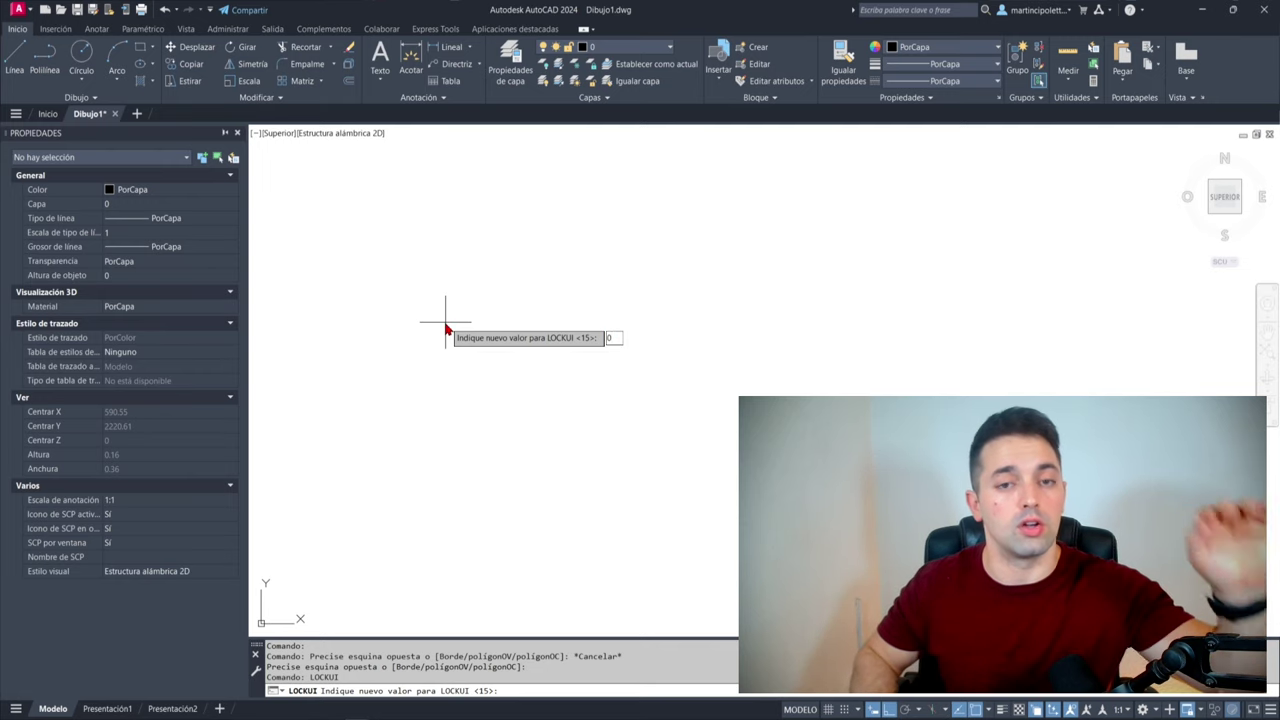
key("Return")
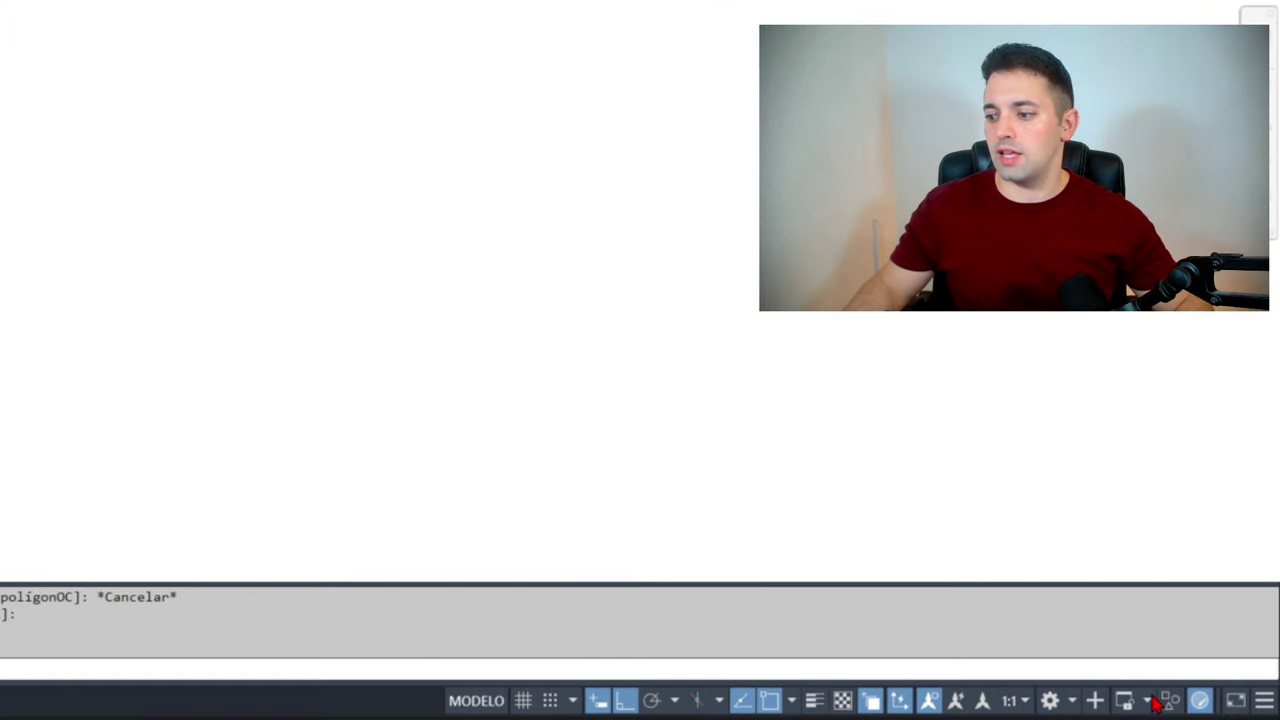
- Set LOCKUI to 1 and verify the resulting checked items in the lock menu
left_click(1150, 701)
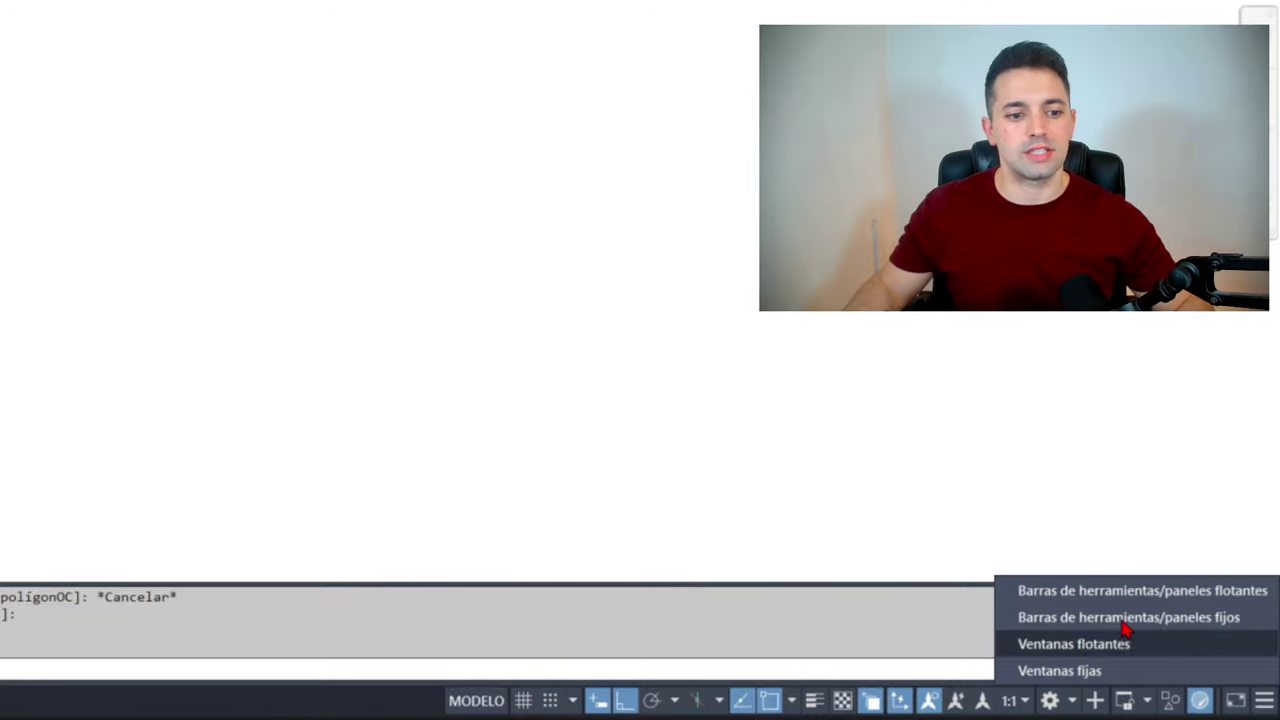
key("Escape")
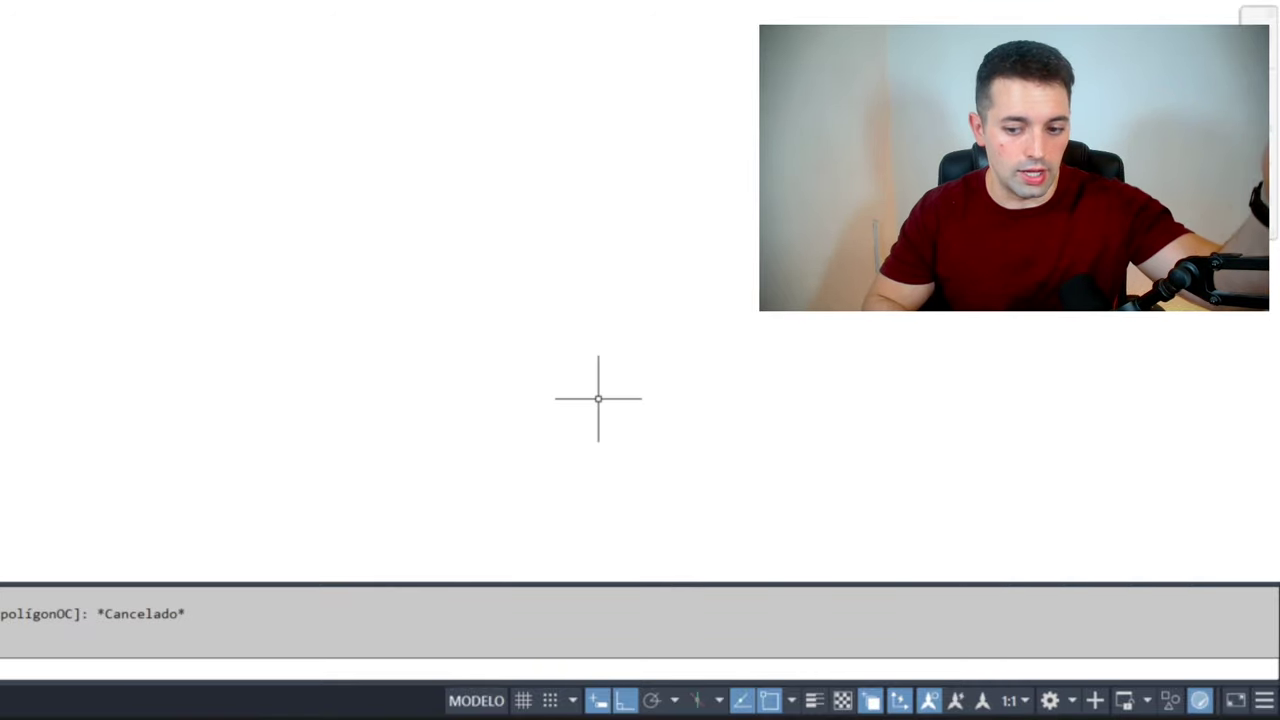
type("lockui")
key("Return")
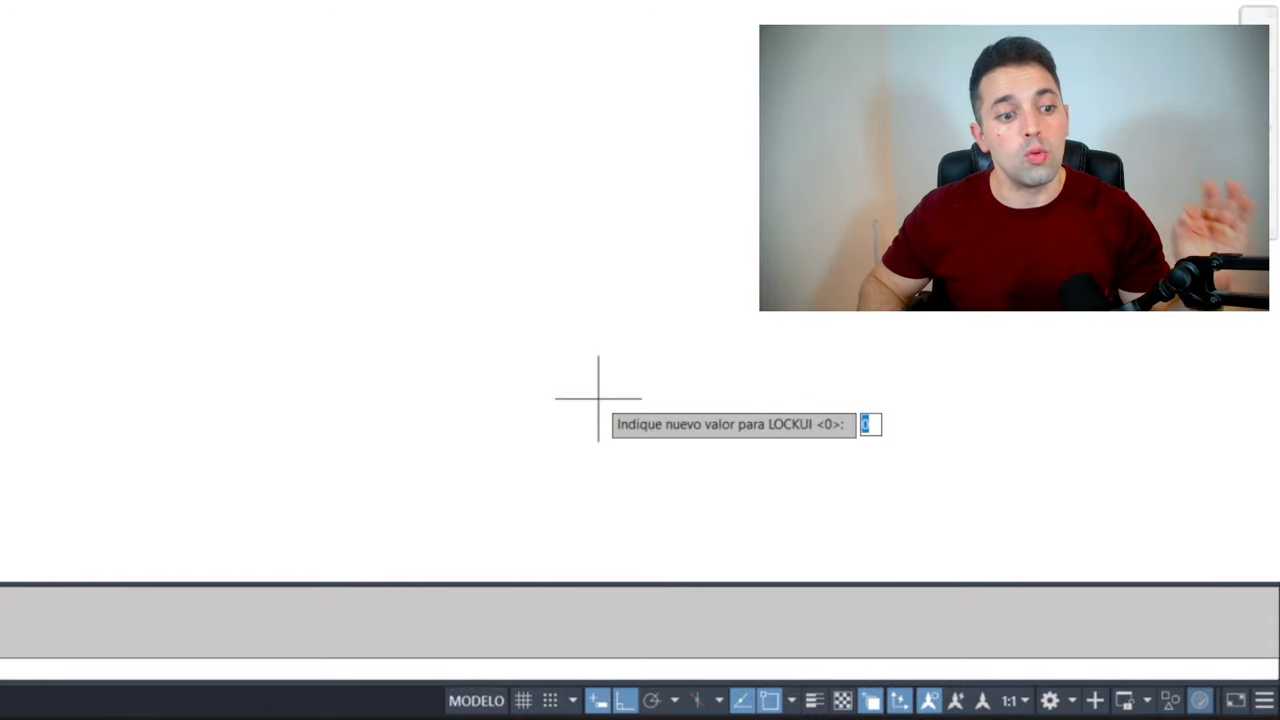
key("Return")
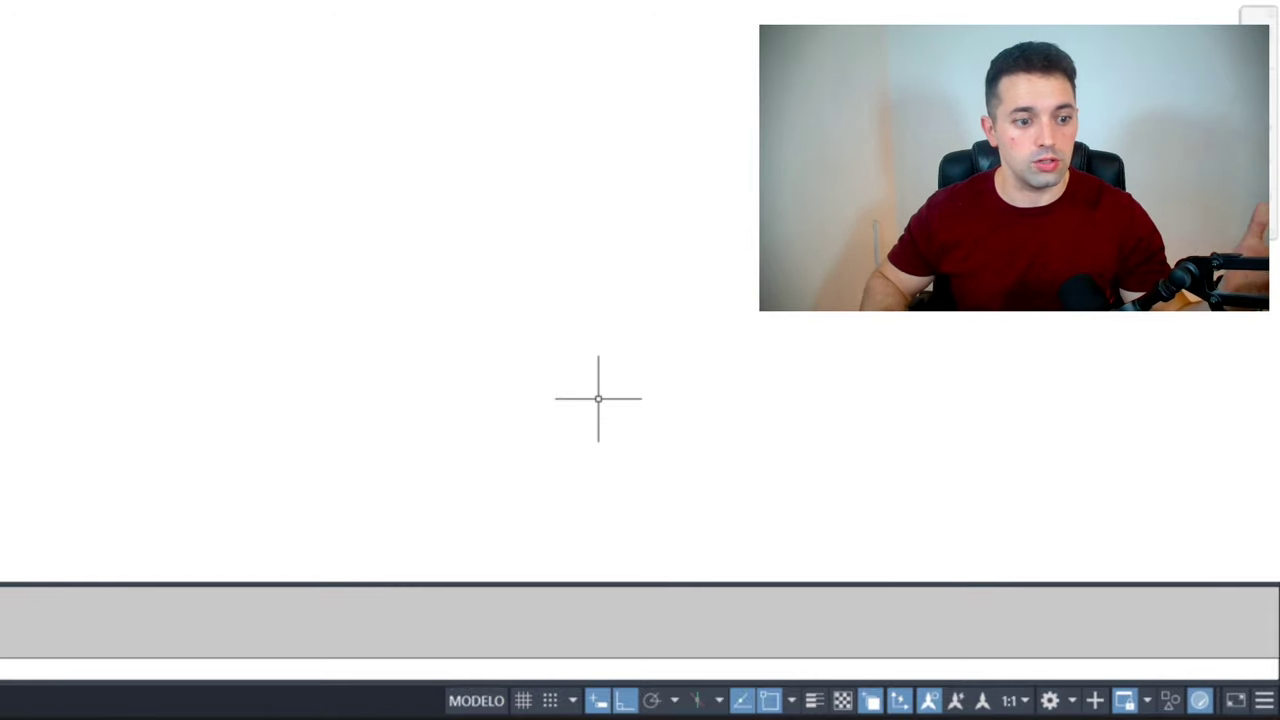
left_click(1124, 700)
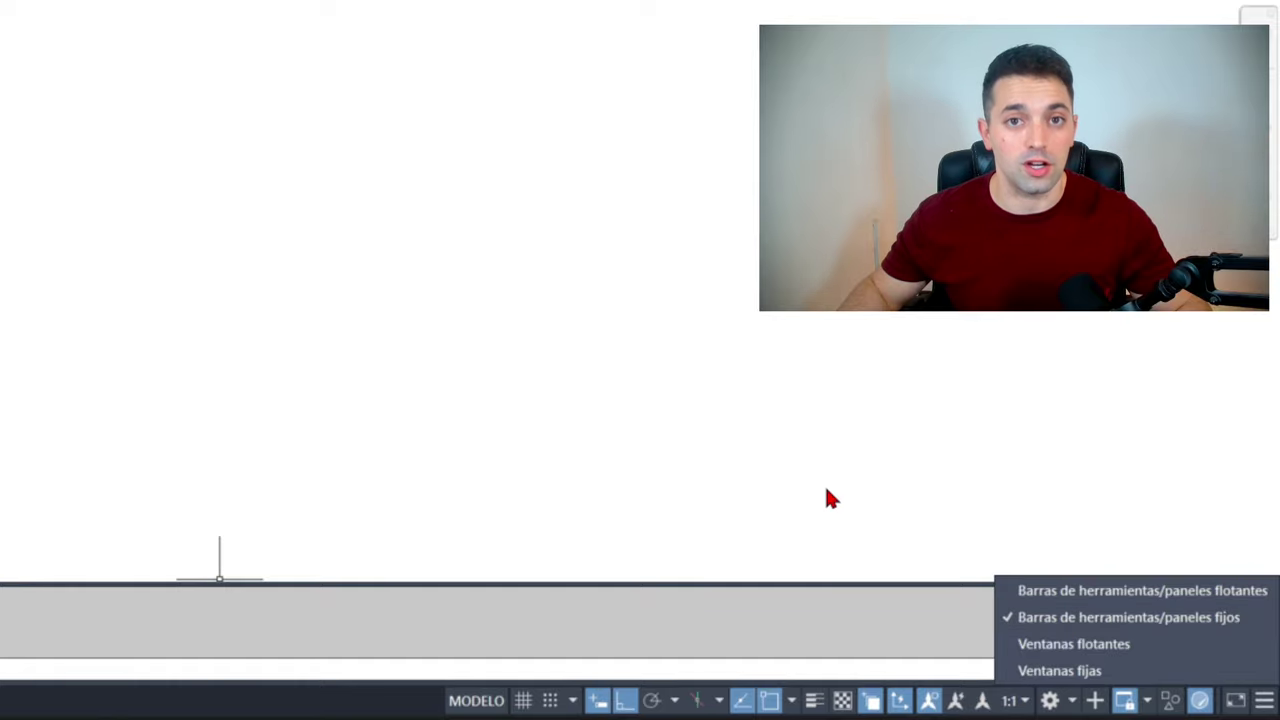
left_click(553, 392)
- Set LOCKUI to 2 and then 3, checking the lock menu after each change
key("Return")
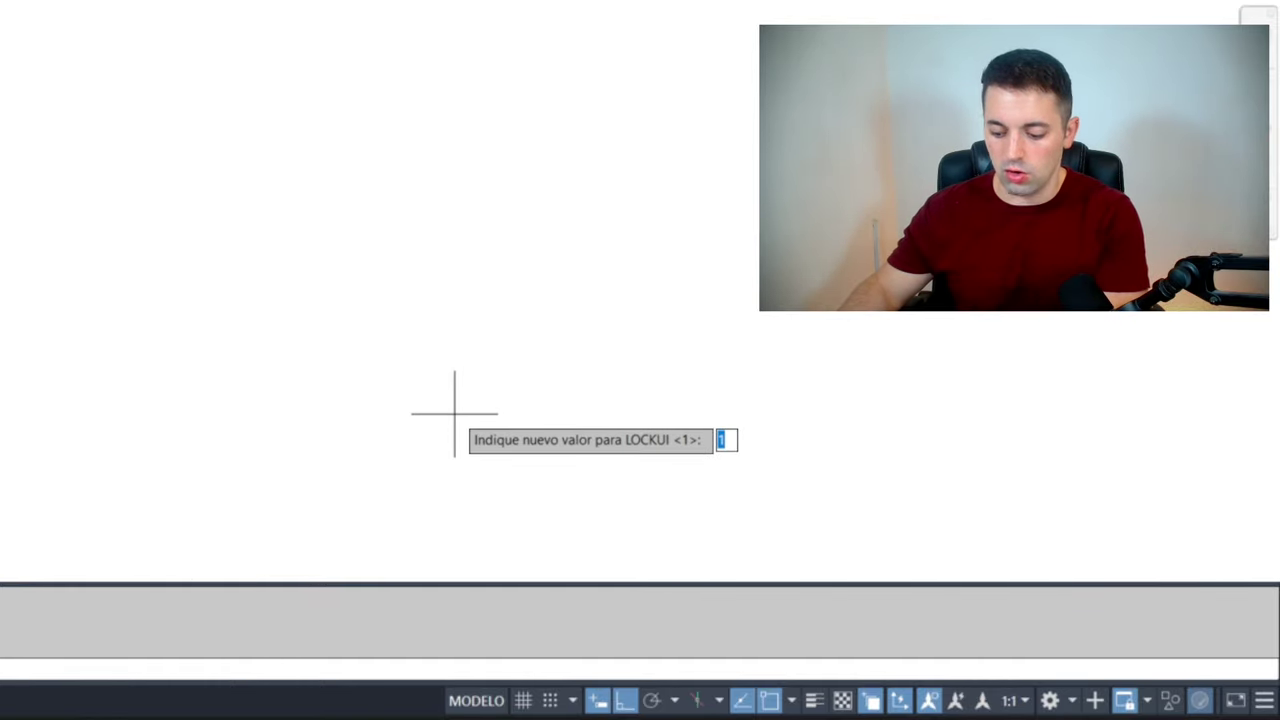
type("2")
key("Return")
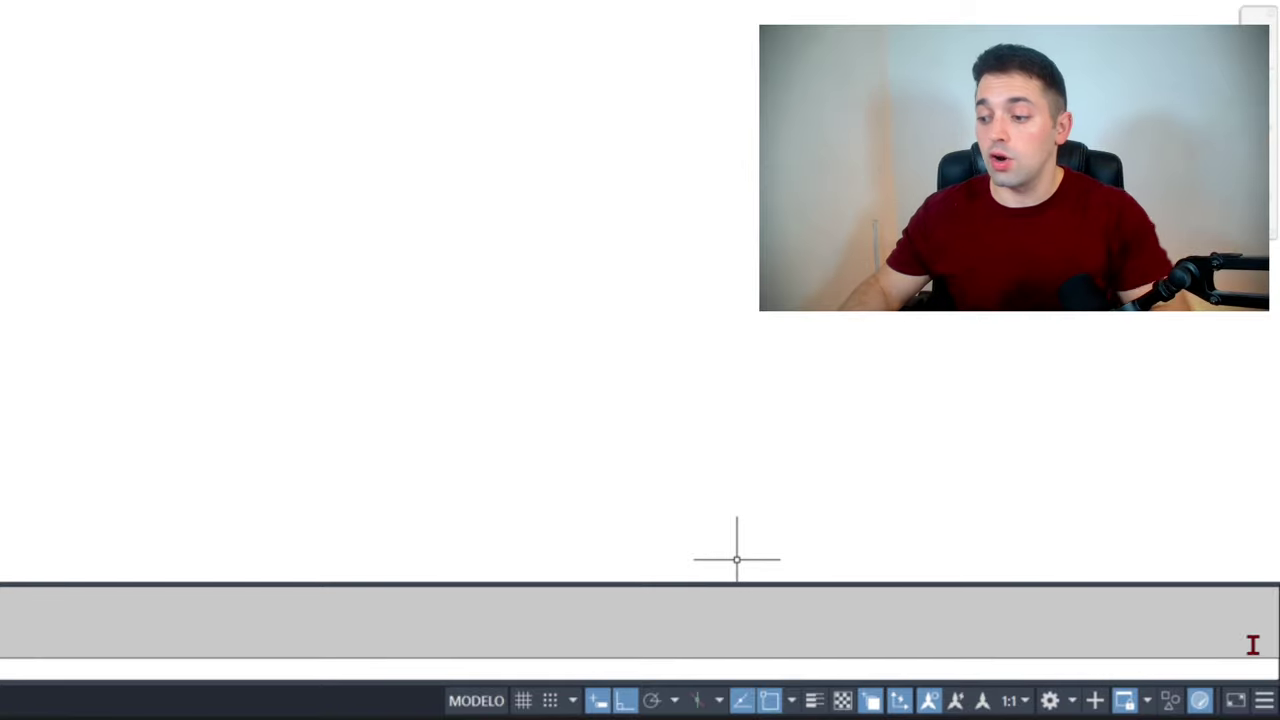
left_click(1147, 702)
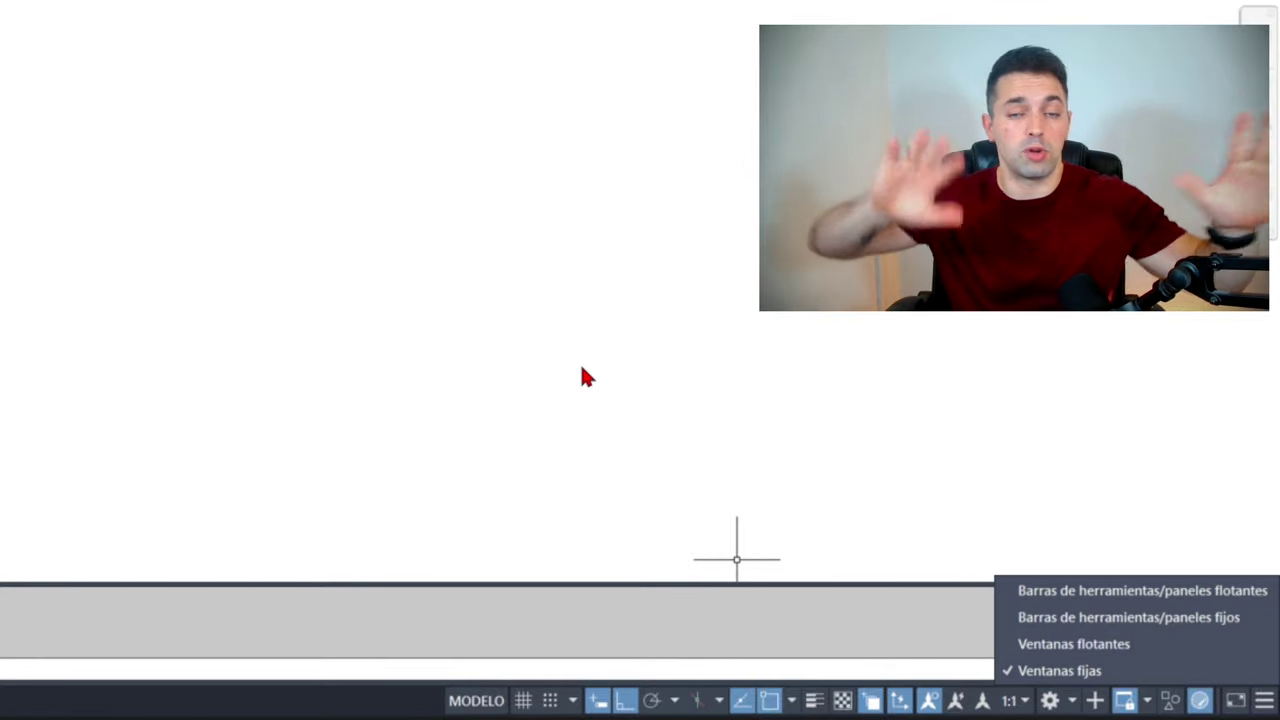
key("Return")
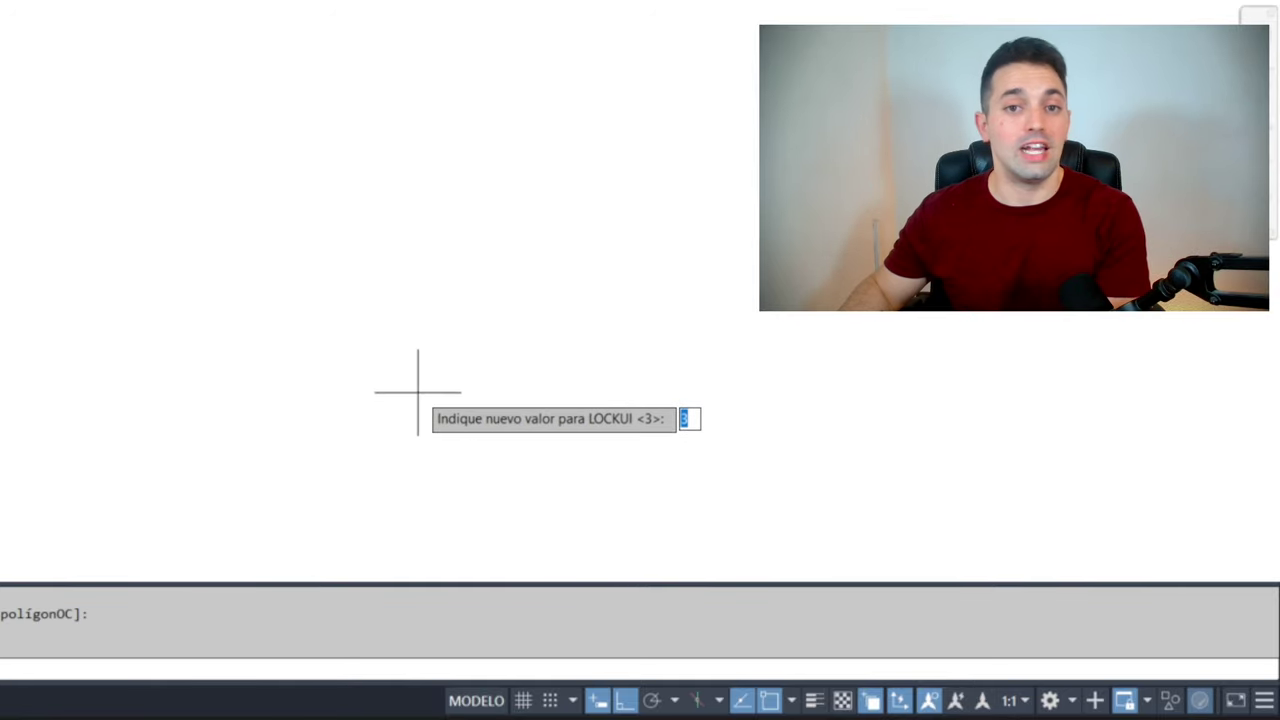
key("Return")
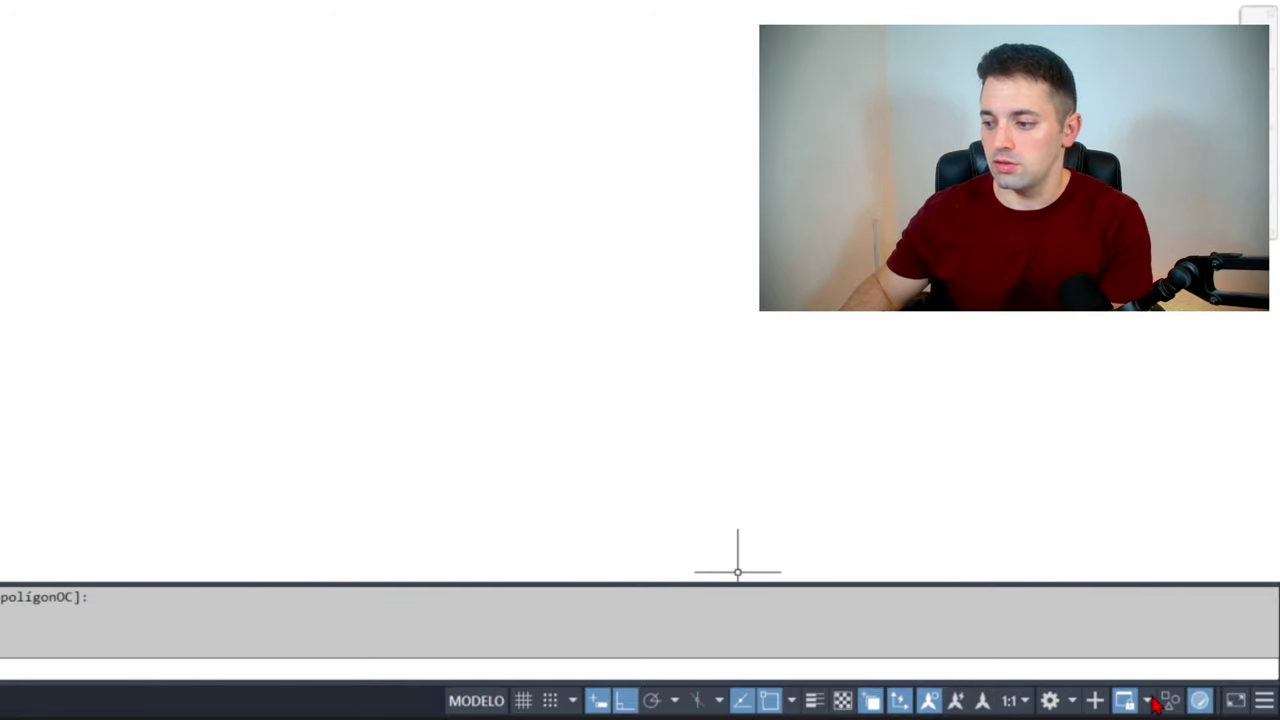
left_click(1150, 701)
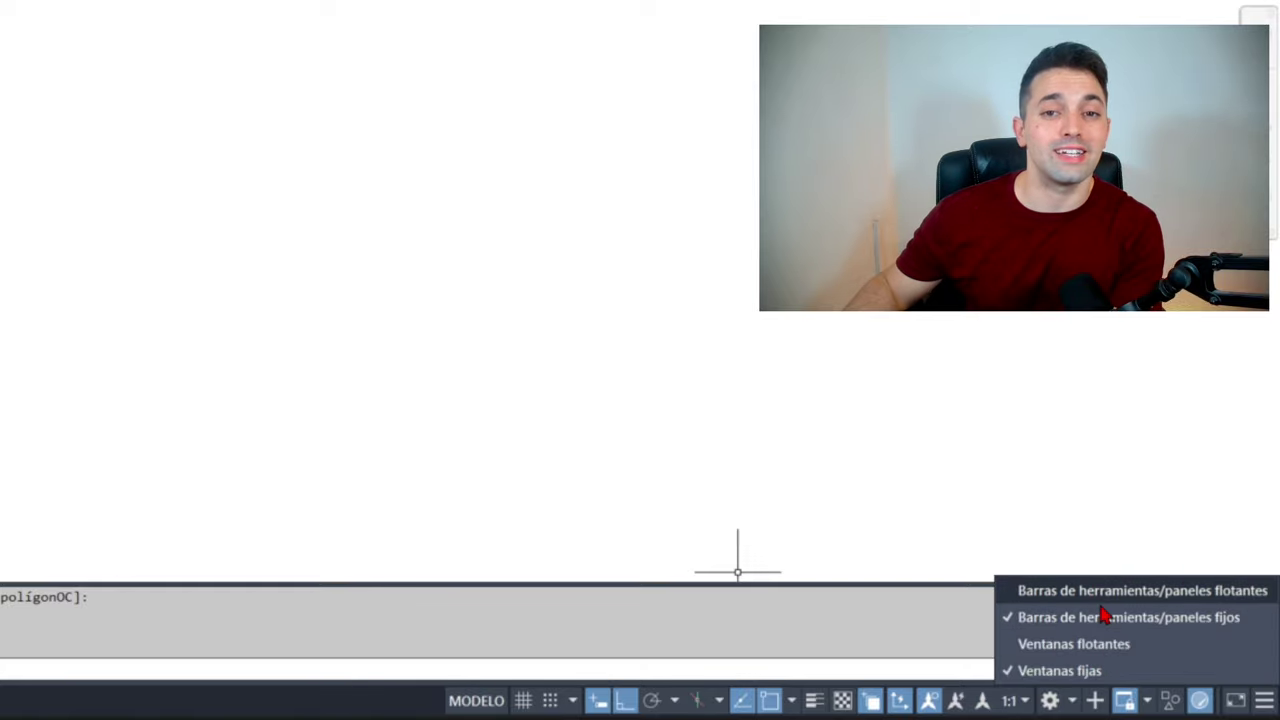
- Set LOCKUI to 4 and then 5, checking the lock menu after each value
left_click(626, 405)
type("lockui")
key("Return")
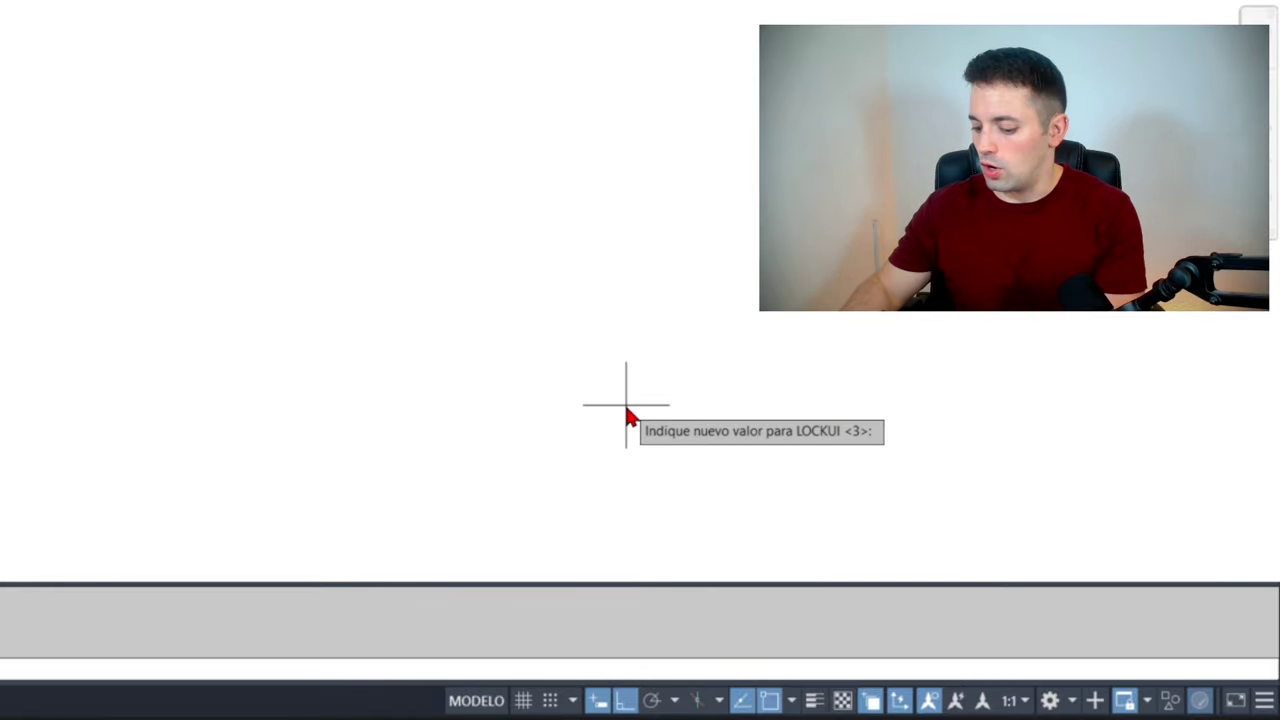
type("4")
key("Return")
left_click(1150, 701)
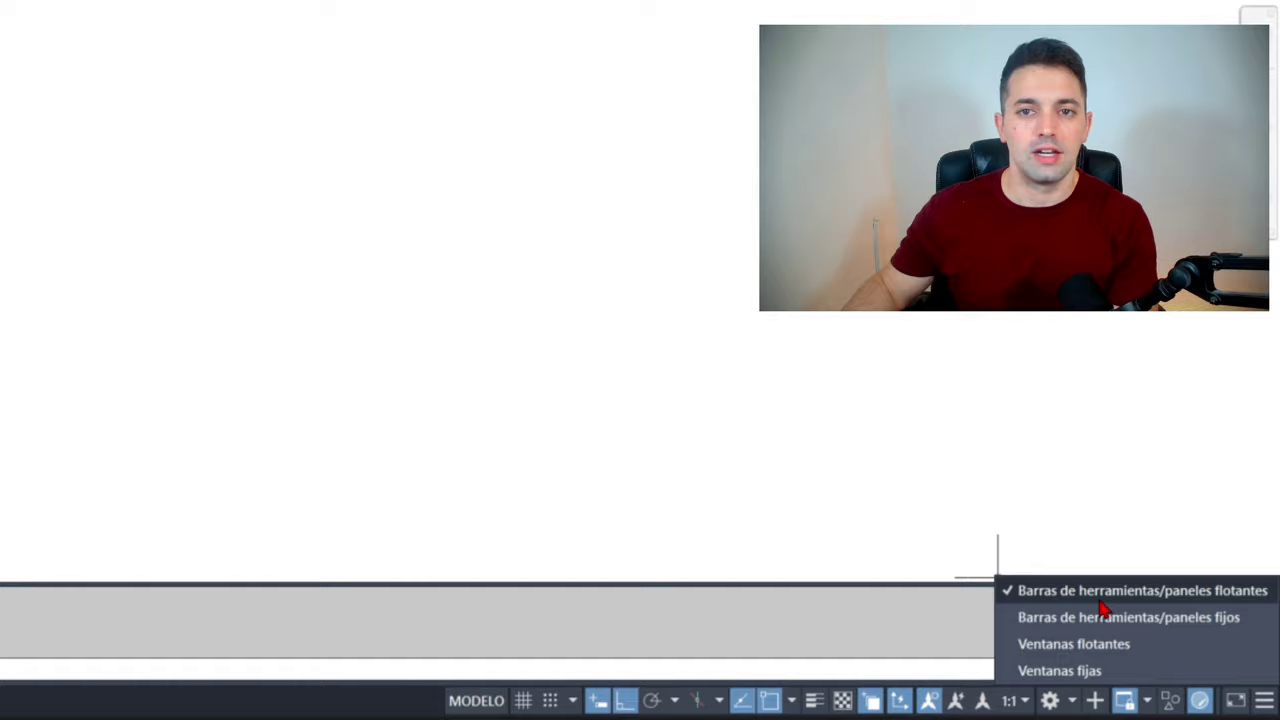
key("Escape")
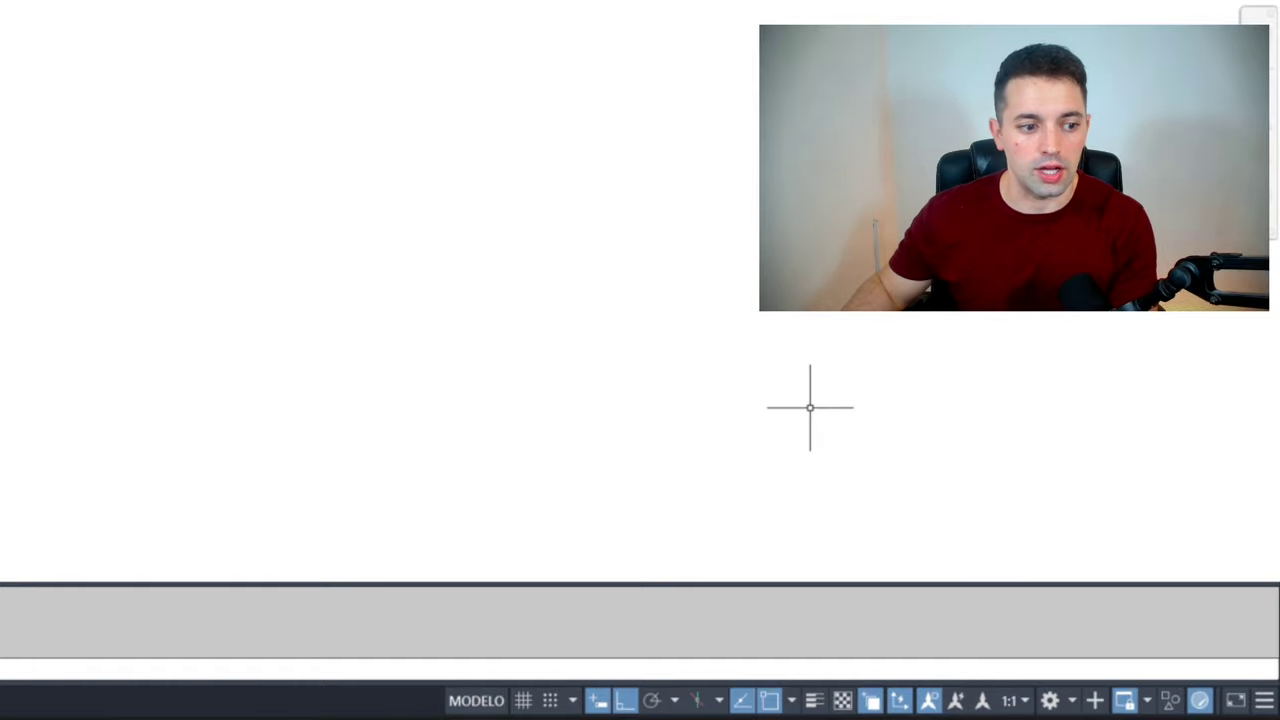
key("Return")
type("5")
key("Return")
left_click(1125, 701)
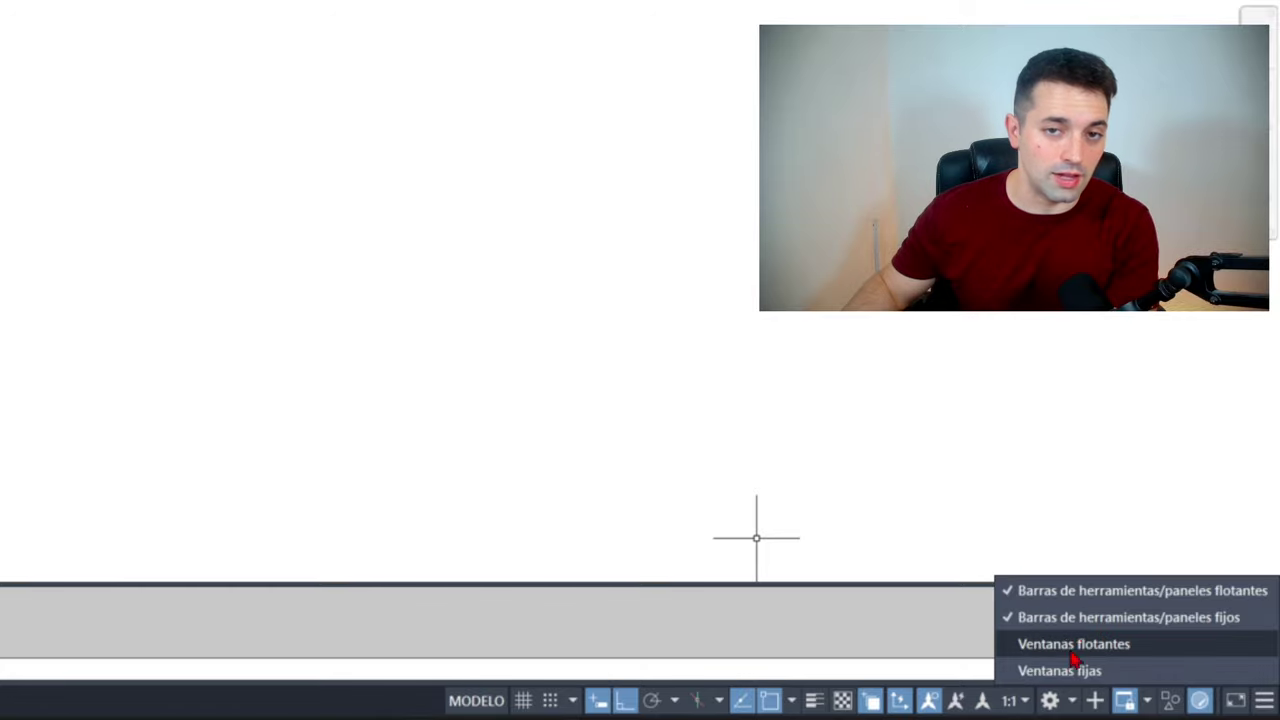
left_click(825, 511)
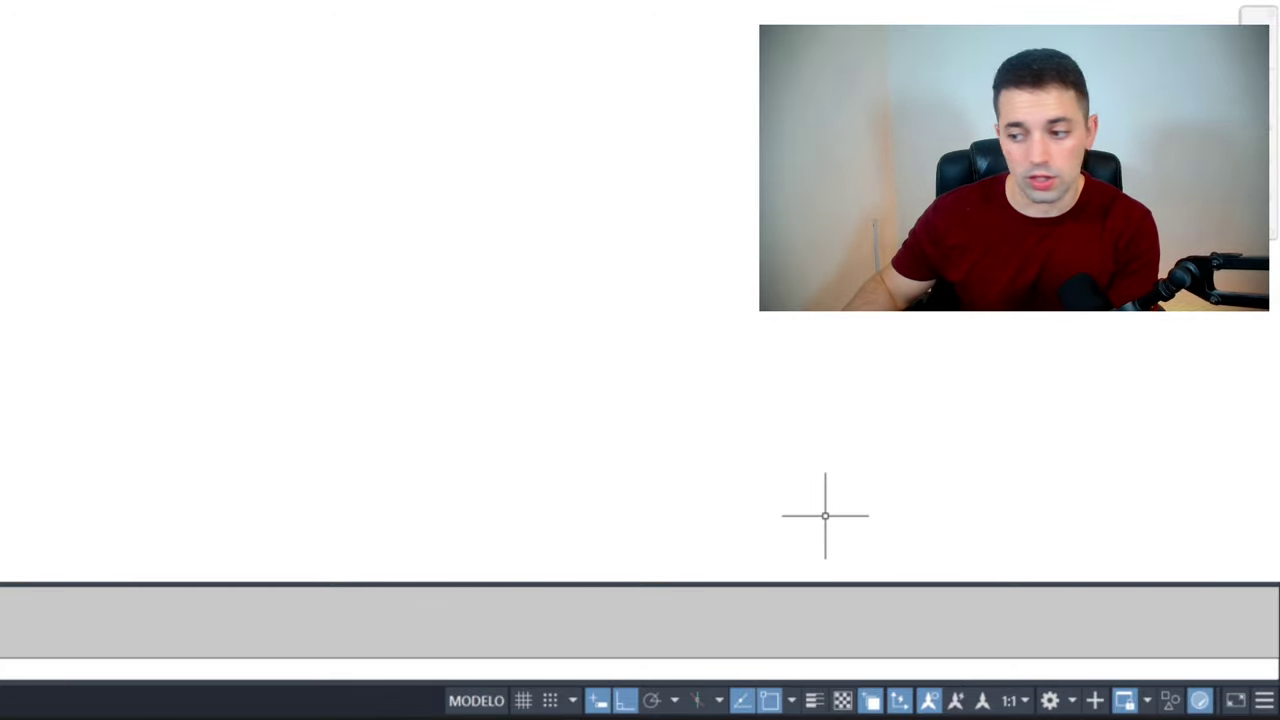
- Try further LOCKUI values including 8, finishing at 15, comparing the checked locks each time
left_click(1139, 705)
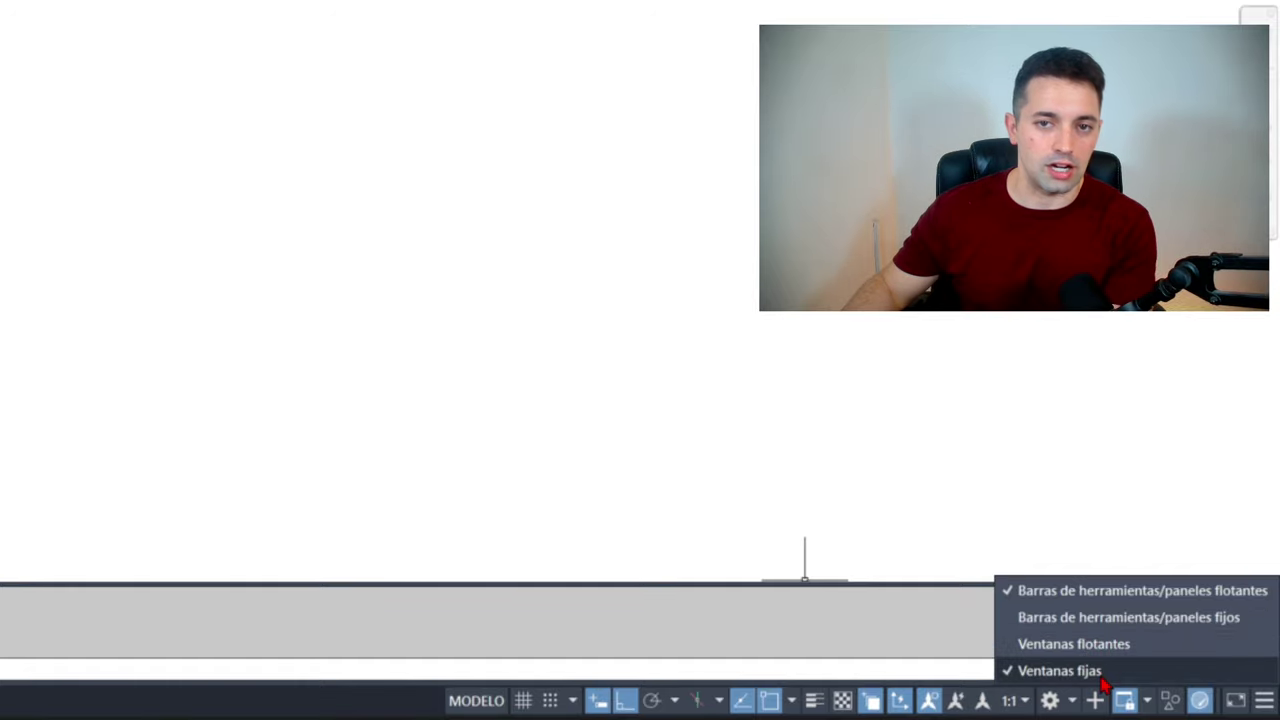
left_click(966, 571)
left_click(1147, 705)
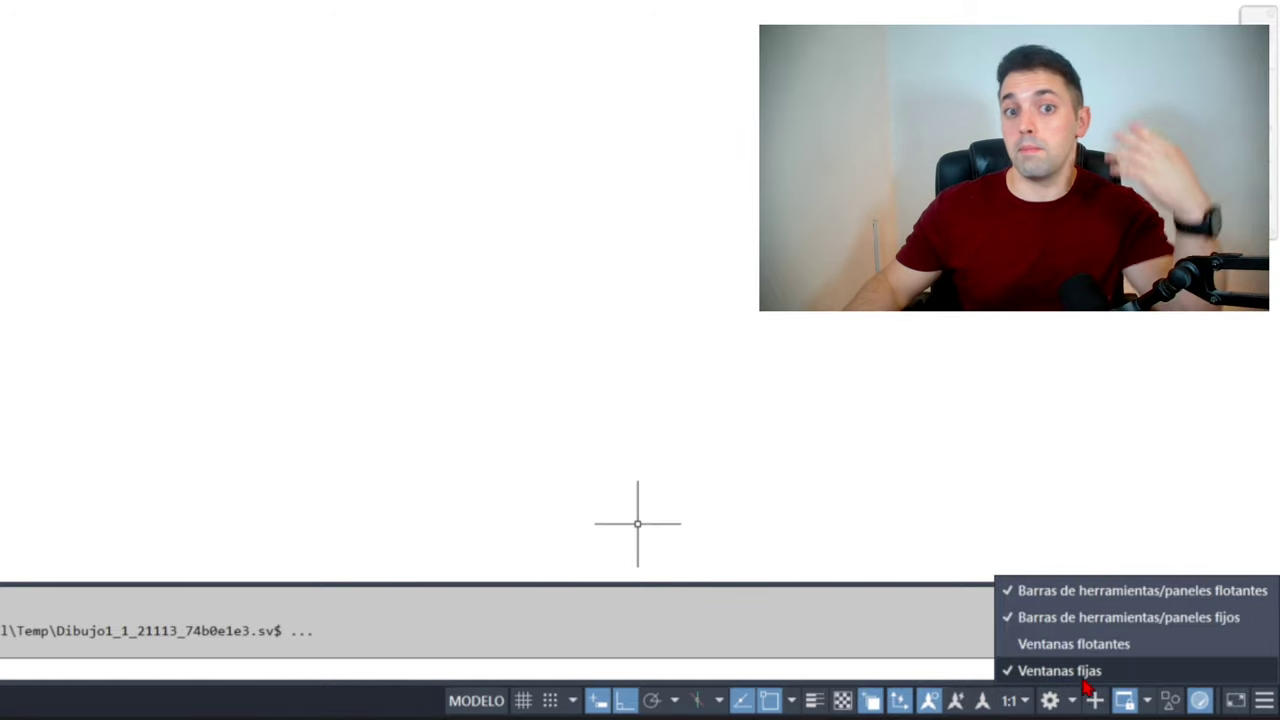
type("LOCKUI")
key("Return")
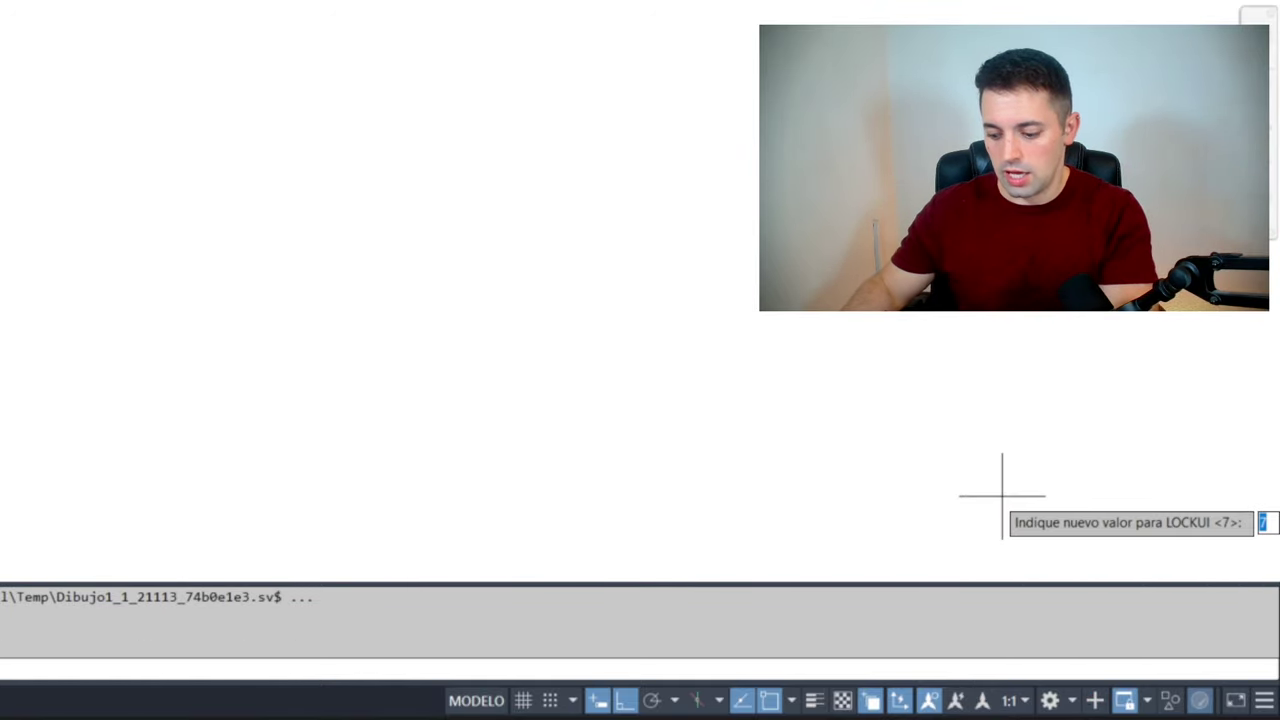
key("Return")
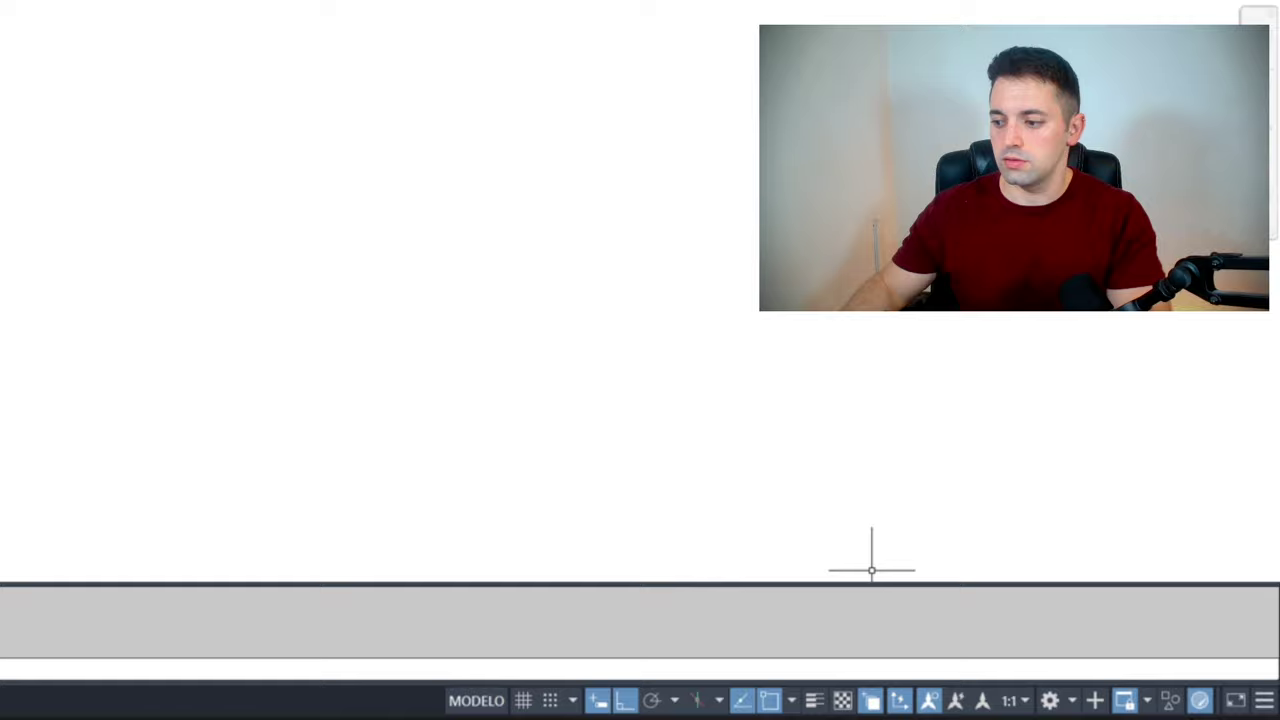
left_click(1147, 700)
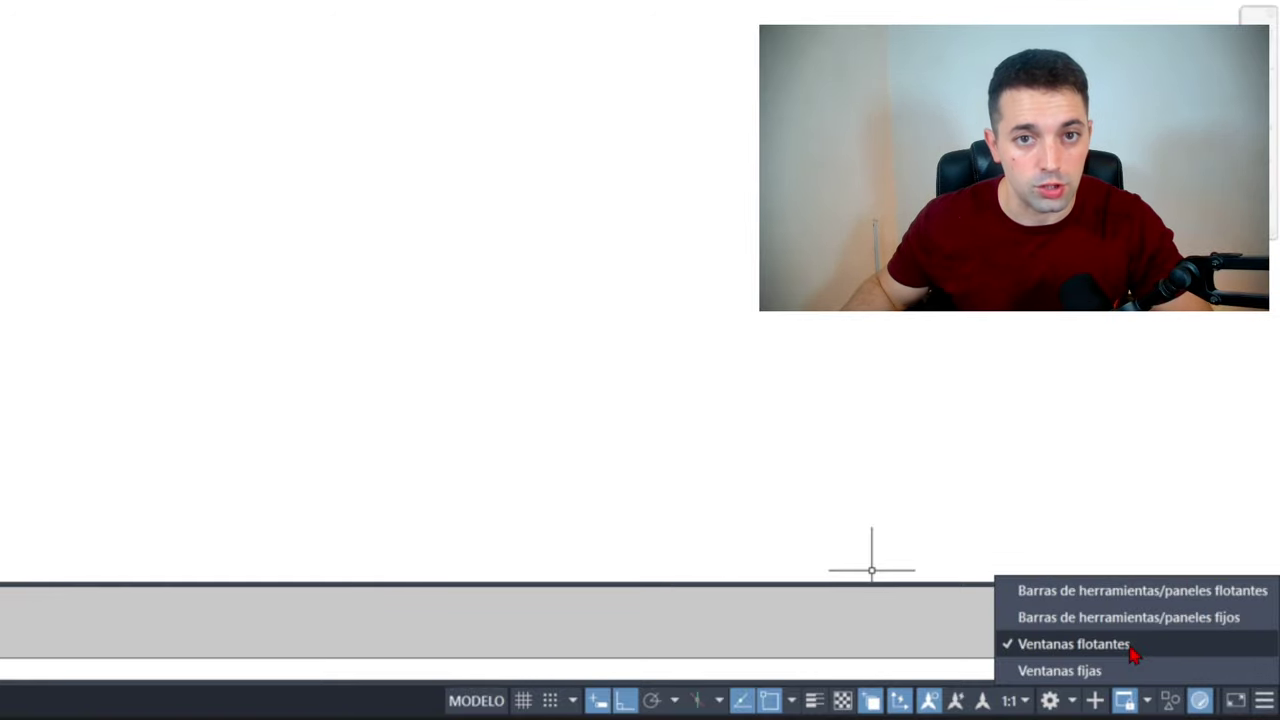
left_click(1133, 650)
type("LOCKUI")
key("Return")
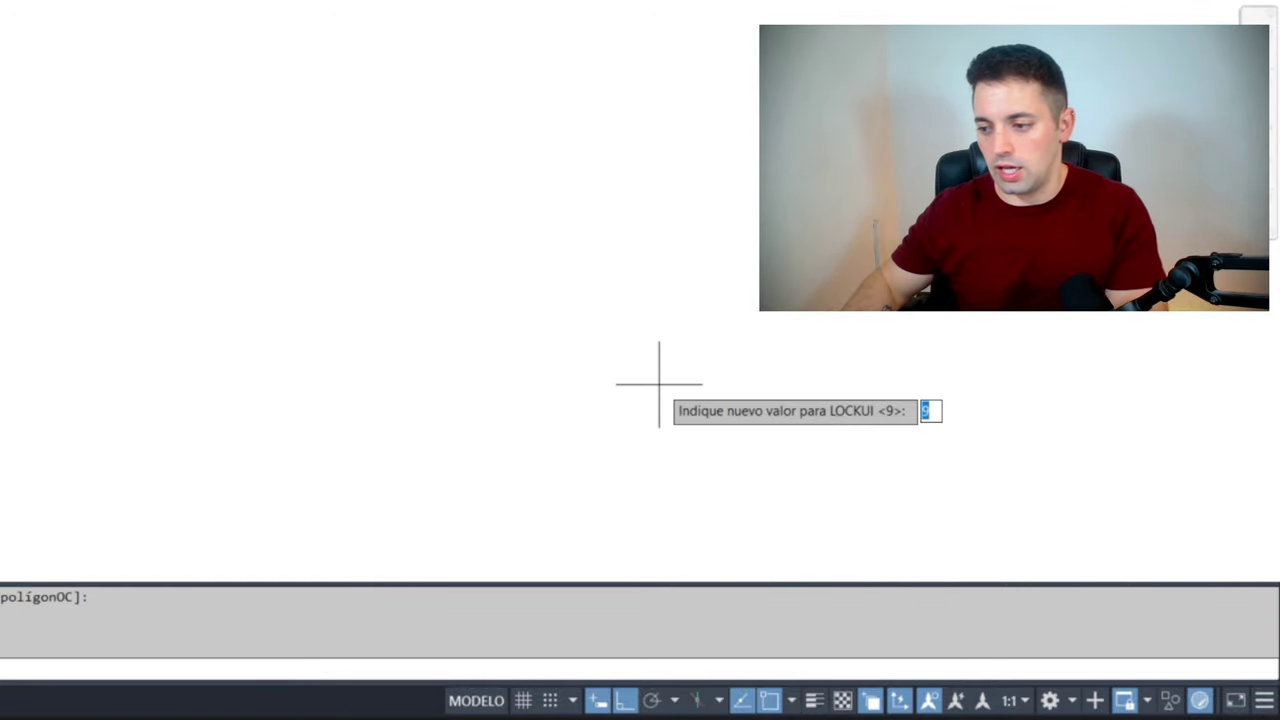
type("1")
key("Return")
- Open the status-bar lock menu to confirm every lock is on with LOCKUI at 15
left_click(1165, 703)
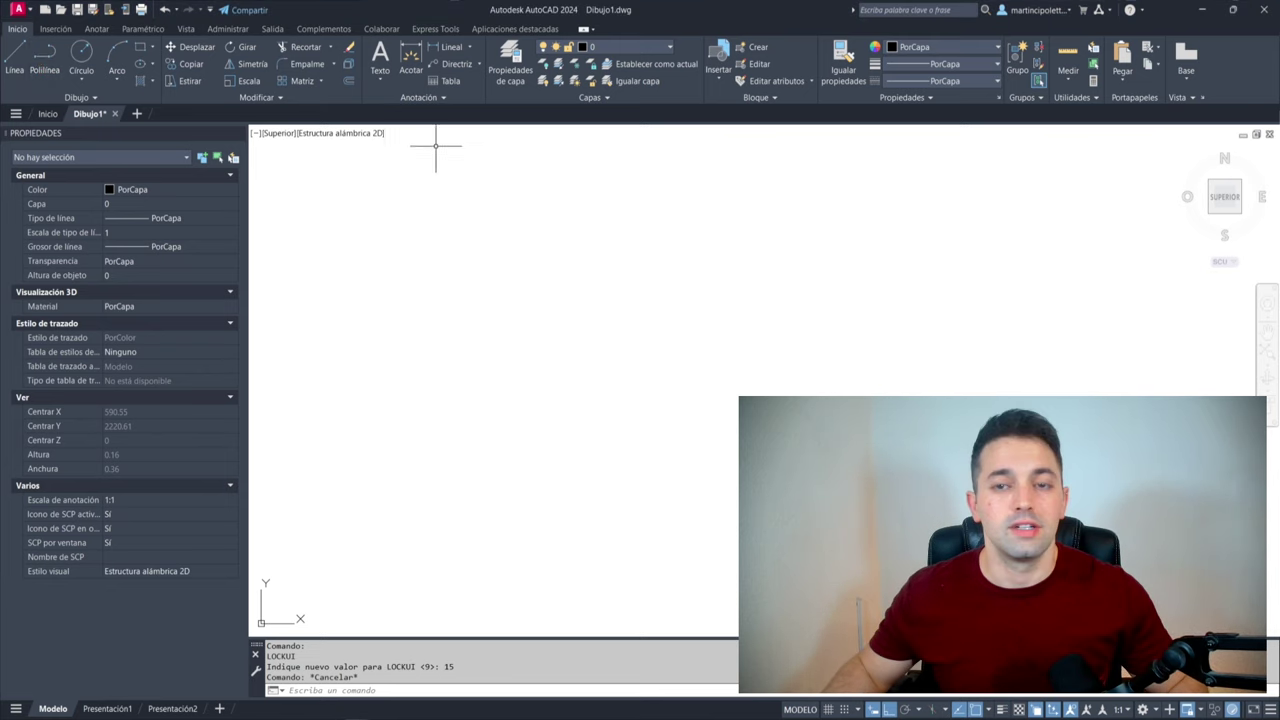
- Pull the Anotación panel out as a floating panel, then return it beside Modificar on the ribbon
left_click_drag(410, 104, 437, 177)
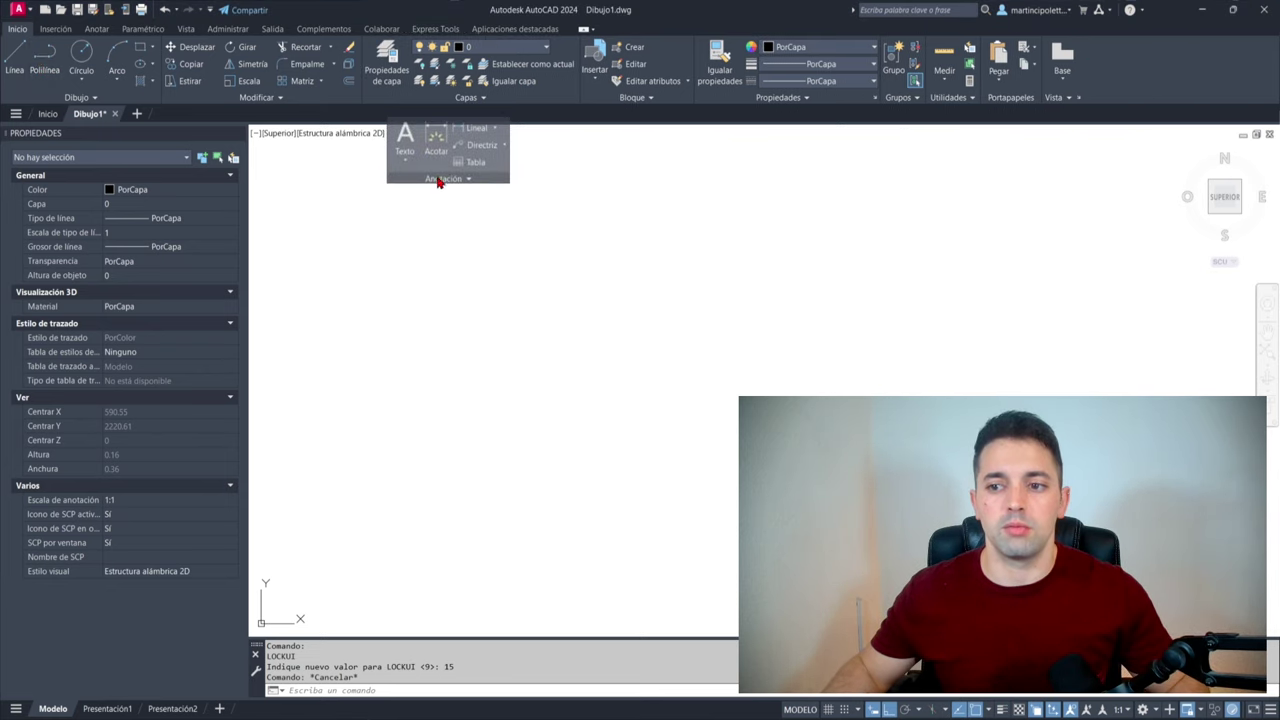
left_click_drag(380, 137, 377, 107)
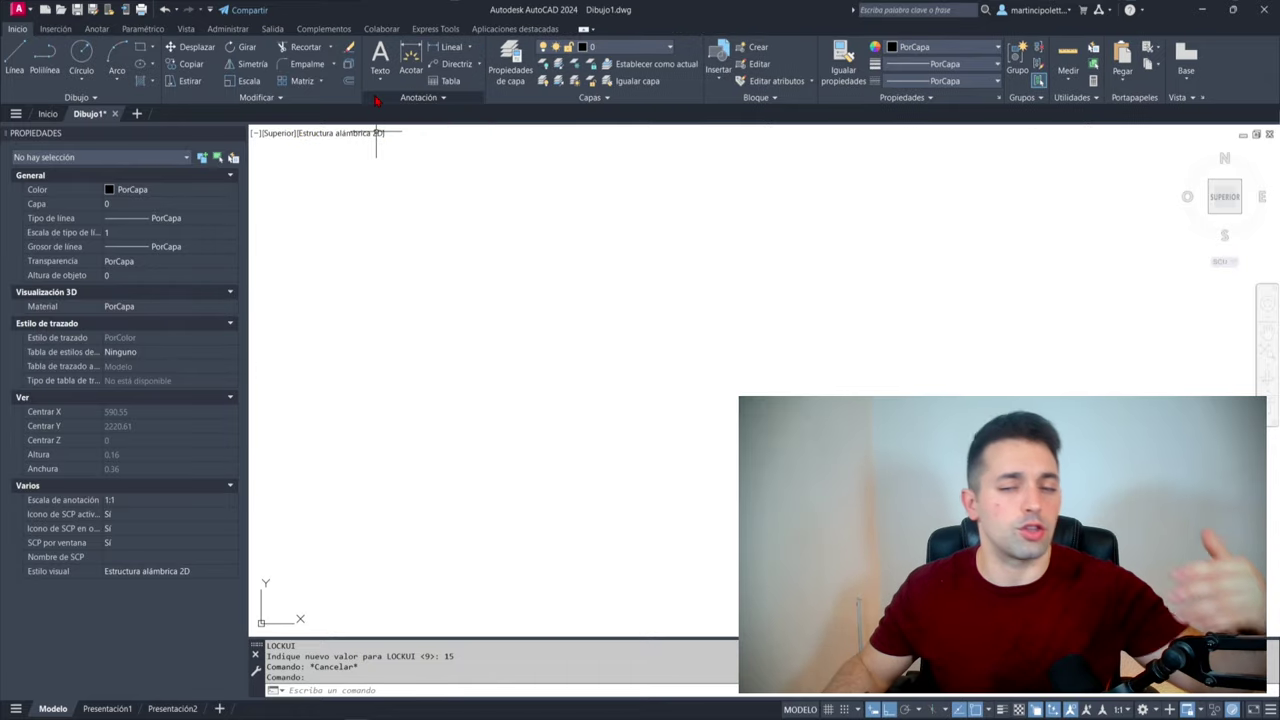